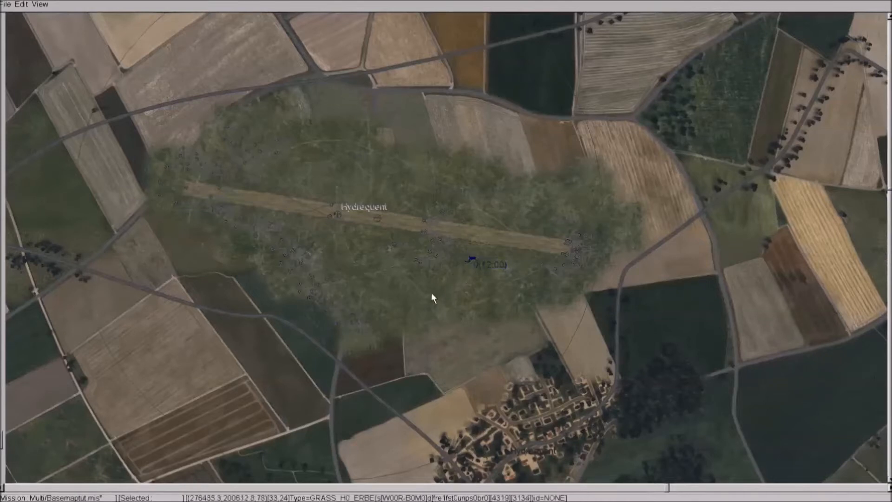
Step: Unselect the current object on the Hydrequent airfield map and open the Object Browser
{"action": "right_click", "coordinate": [382, 251]}
{"action": "left_click", "coordinate": [389, 261]}
{"action": "mouse_move", "coordinate": [375, 253]}
{"action": "left_mouse_down"}
{"action": "mouse_move", "coordinate": [396, 309]}
{"action": "mouse_move", "coordinate": [382, 284]}
{"action": "left_mouse_up"}
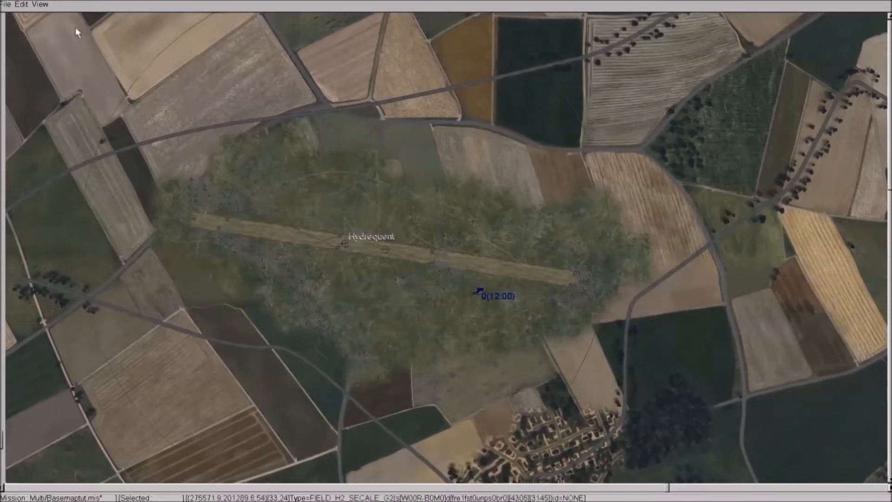
{"action": "left_click", "coordinate": [41, 5]}
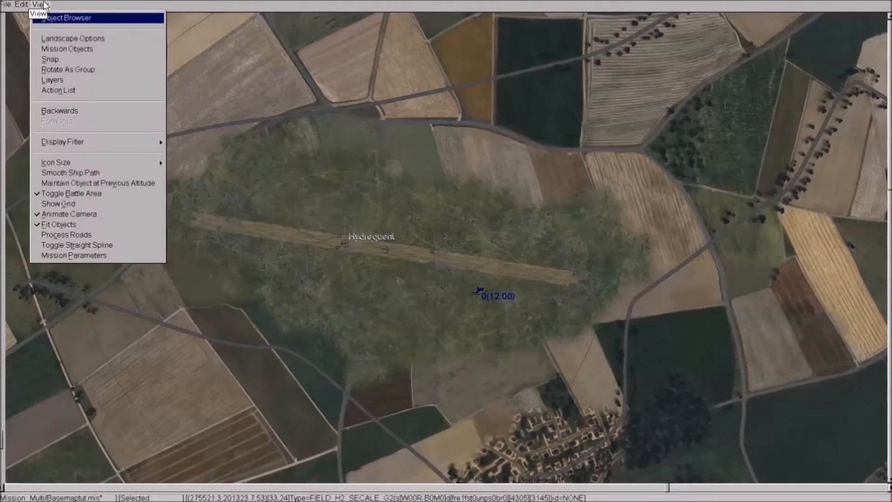
{"action": "left_click", "coordinate": [62, 19]}
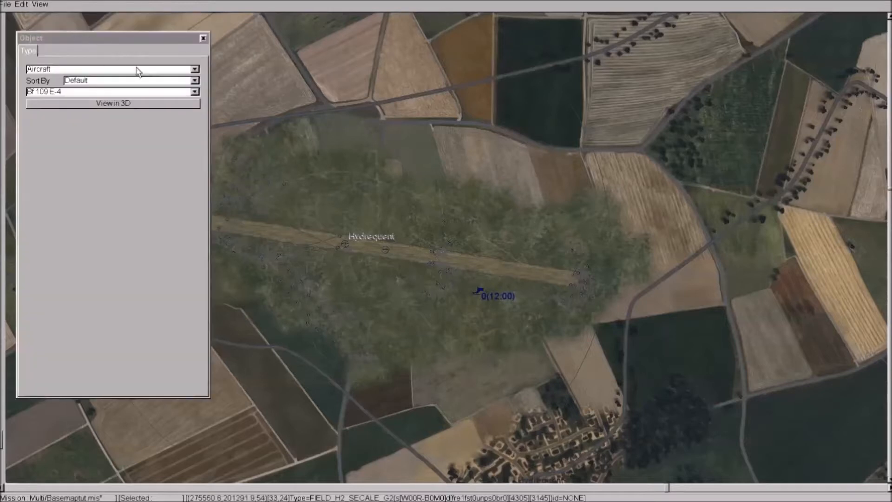
Step: Set the object type to Buildings and choose the Generic Airfield Blast Pen E
{"action": "left_click", "coordinate": [195, 70]}
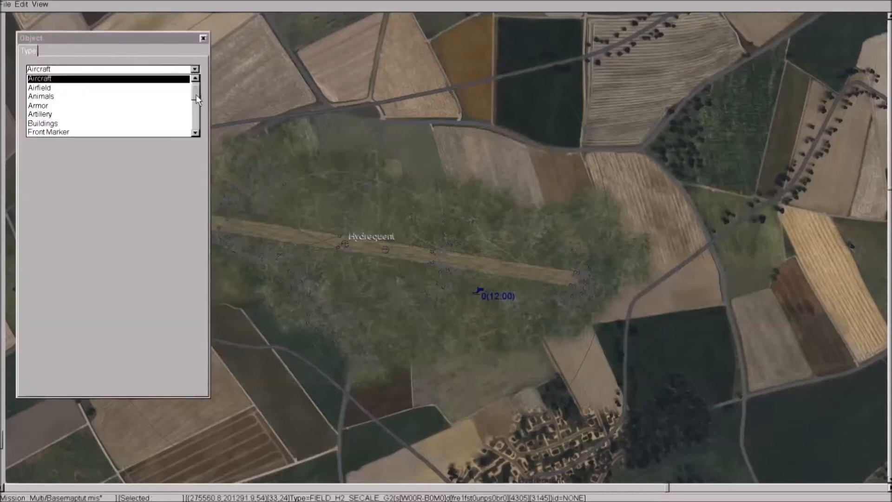
{"action": "left_click", "coordinate": [156, 126]}
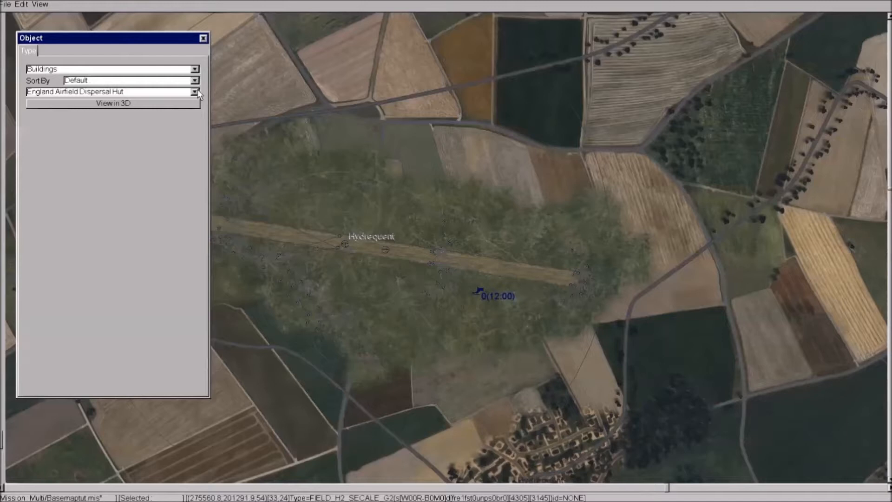
{"action": "left_click", "coordinate": [195, 92]}
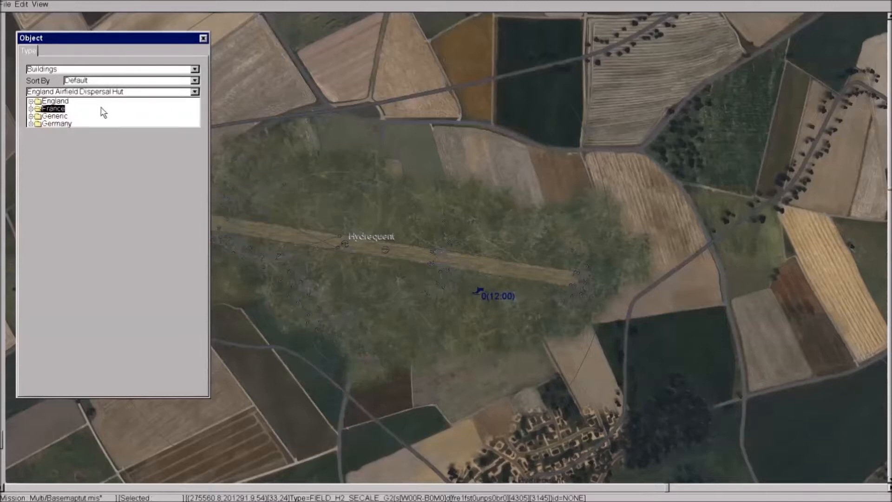
{"action": "left_click", "coordinate": [31, 117]}
{"action": "left_click", "coordinate": [51, 123]}
{"action": "left_click", "coordinate": [39, 124]}
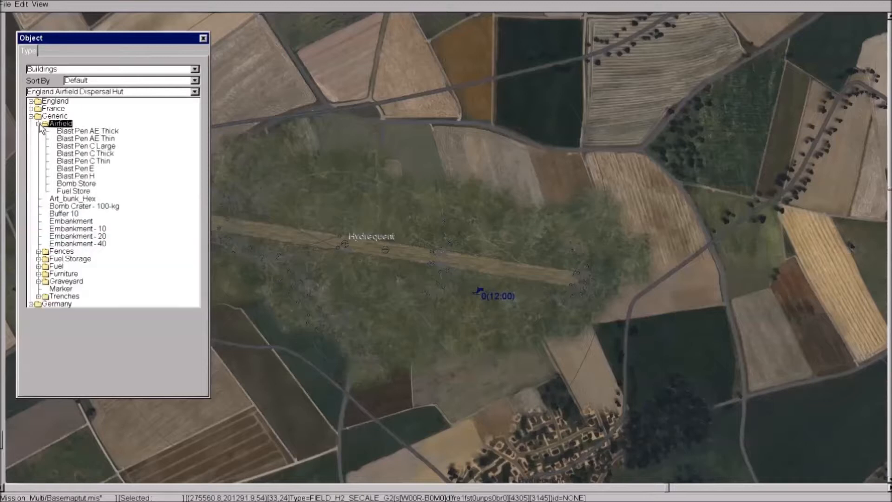
{"action": "left_click", "coordinate": [139, 169]}
Step: Place the Blast Pen E on the grass north of the Hydrequent runway and shift it slightly to the northwest
{"action": "left_click_drag", "start_coordinate": [281, 177], "coordinate": [330, 200]}
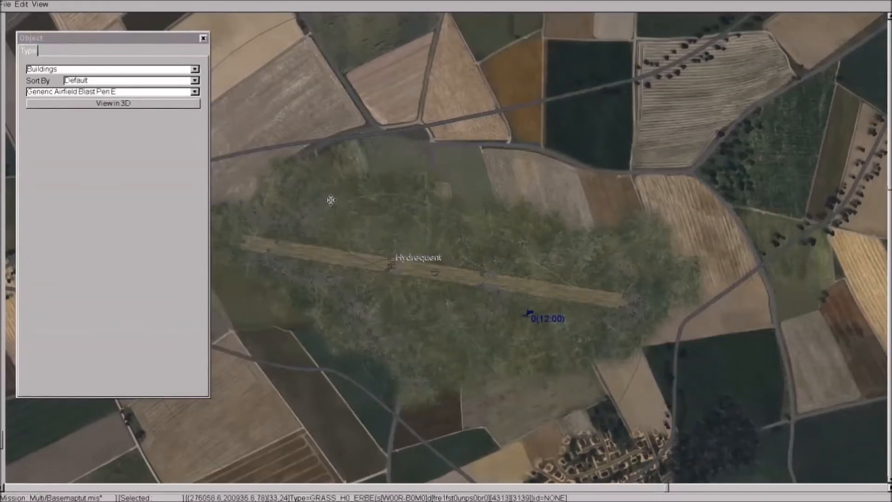
{"action": "scroll", "coordinate": [334, 205], "scroll_direction": "up", "scroll_amount": 5}
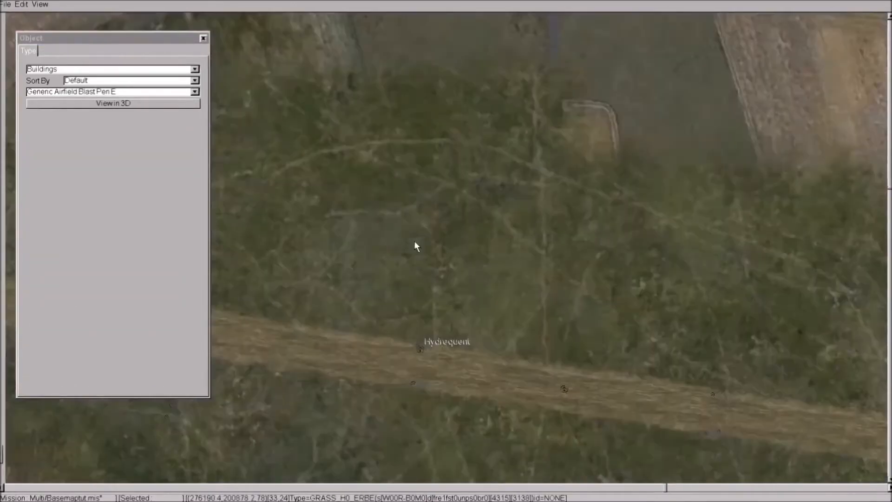
{"action": "left_click", "coordinate": [441, 174]}
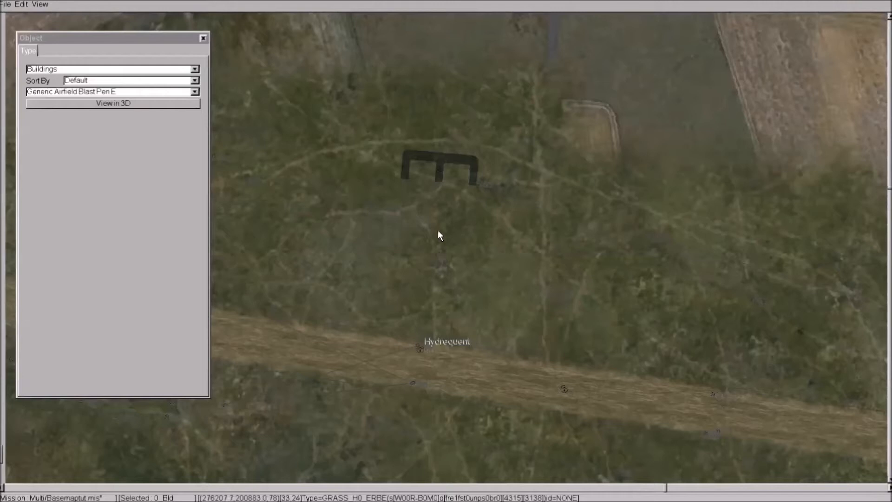
{"action": "mouse_move", "coordinate": [442, 169]}
{"action": "left_mouse_down"}
{"action": "mouse_move", "coordinate": [431, 169]}
{"action": "mouse_move", "coordinate": [432, 212]}
{"action": "mouse_move", "coordinate": [416, 149]}
{"action": "mouse_move", "coordinate": [432, 164]}
{"action": "mouse_move", "coordinate": [416, 202]}
{"action": "mouse_move", "coordinate": [428, 162]}
{"action": "left_mouse_up"}
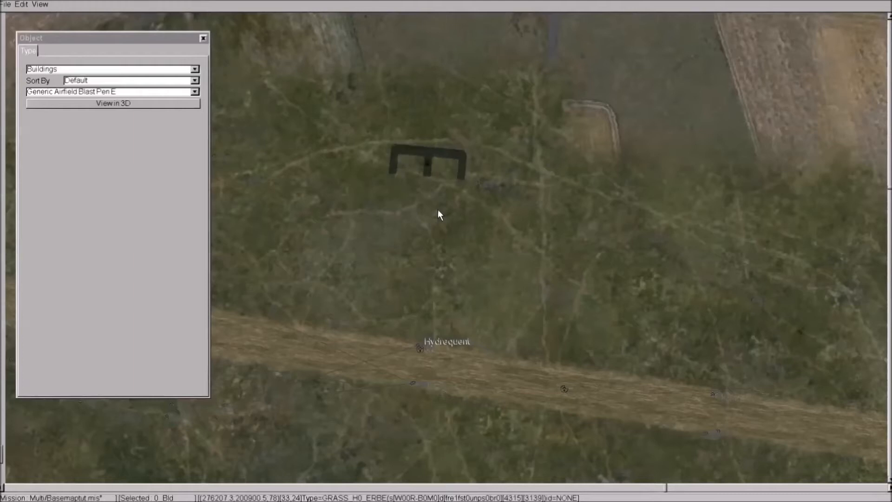
Step: Fine-tune the blast pen's rotation so that it lies parallel to the runway with its open side facing it
{"action": "key", "text": "a"}
{"action": "key", "text": "a"}
{"action": "key", "text": "s"}
{"action": "key", "text": "s"}
{"action": "key", "text": "s"}
{"action": "key", "text": "s"}
{"action": "key", "text": "a"}
{"action": "key", "text": "a"}
{"action": "key", "text": "s"}
{"action": "key", "text": "a"}
{"action": "key", "text": "s"}
{"action": "key", "text": "a"}
{"action": "key", "text": "s"}
{"action": "key", "text": "a"}
Step: Check the blast pen in the 3D view, return to the map and unselect the pen
{"action": "middle_click_drag", "start_coordinate": [438, 209], "coordinate": [457, 209]}
{"action": "scroll", "coordinate": [448, 158], "scroll_direction": "down", "scroll_amount": 5}
{"action": "key", "text": "e"}
{"action": "left_click_drag", "start_coordinate": [467, 183], "coordinate": [506, 238]}
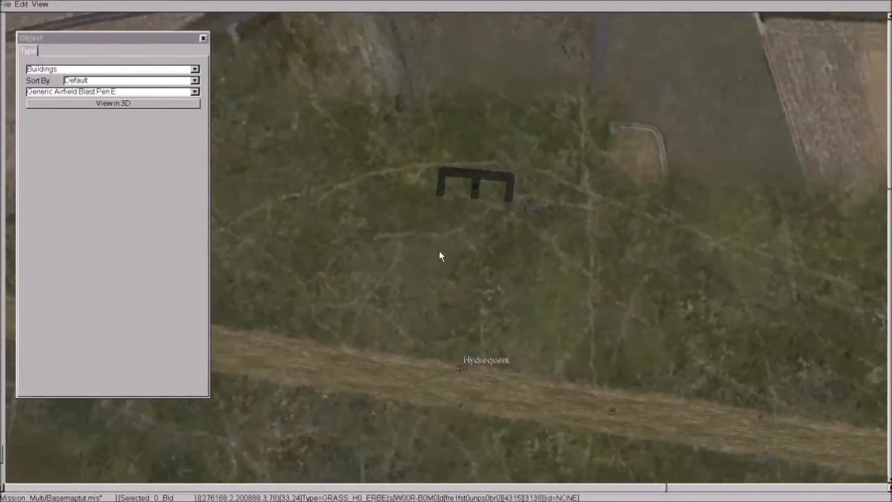
{"action": "right_click", "coordinate": [493, 242]}
{"action": "left_click", "coordinate": [513, 250]}
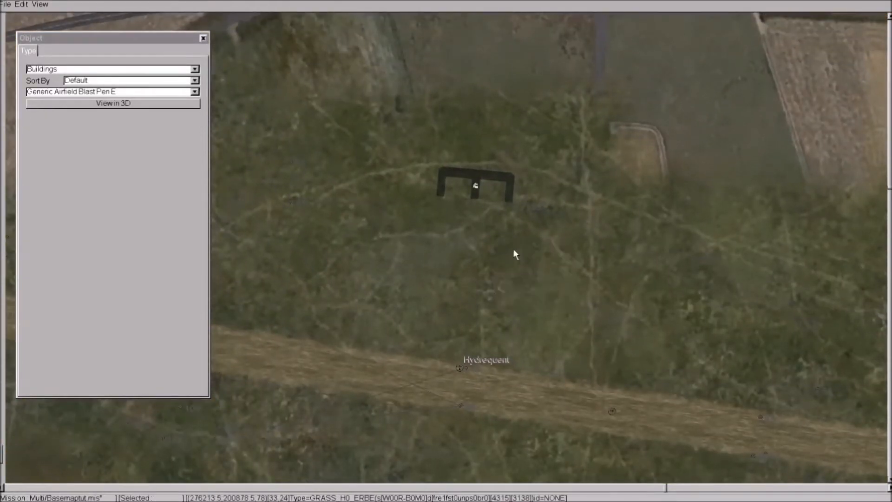
Step: Set the object type to Static and choose the Environment object Camo Net - Plane - Medium
{"action": "left_click", "coordinate": [194, 69]}
{"action": "left_click_drag", "start_coordinate": [195, 105], "coordinate": [195, 122]}
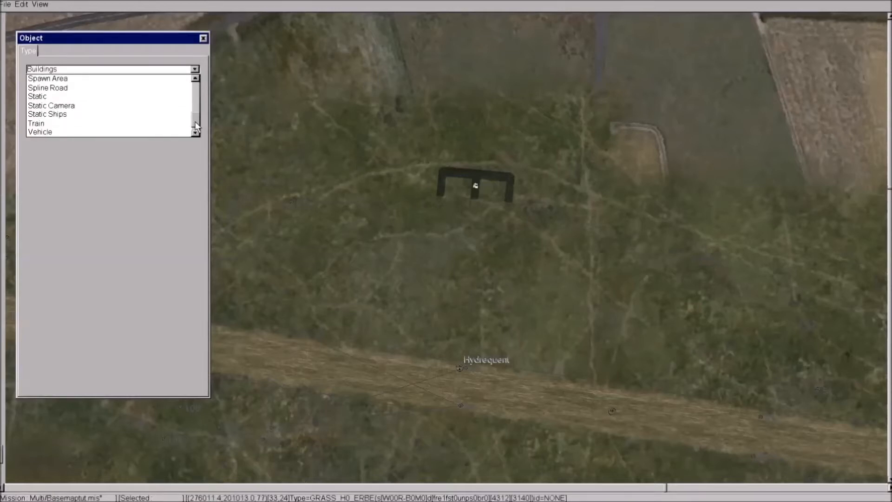
{"action": "left_click", "coordinate": [171, 96]}
{"action": "left_click", "coordinate": [195, 92]}
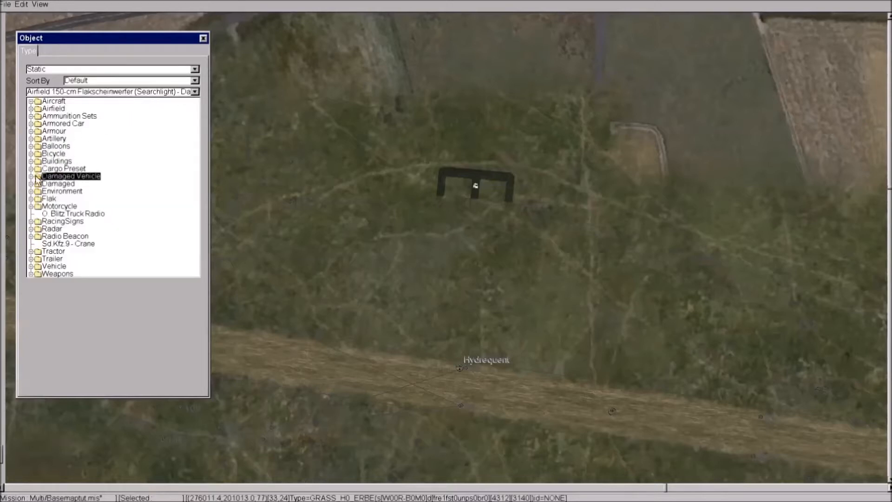
{"action": "left_click", "coordinate": [31, 191]}
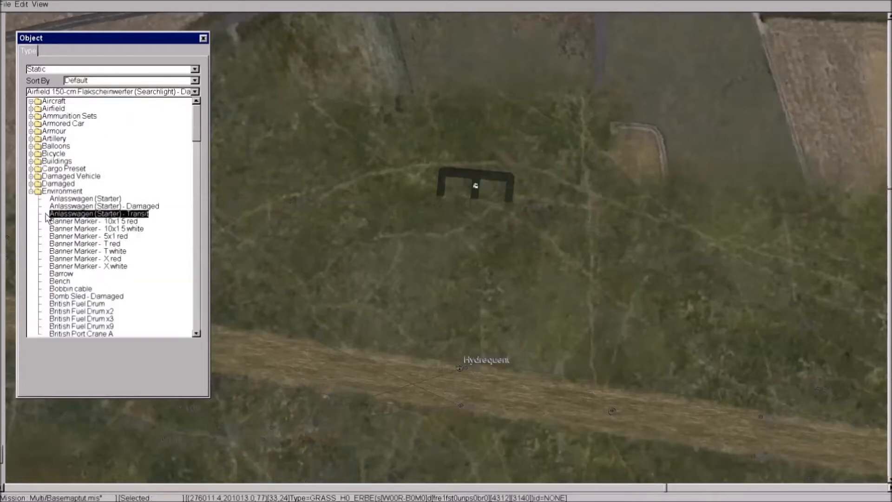
{"action": "left_click", "coordinate": [196, 269]}
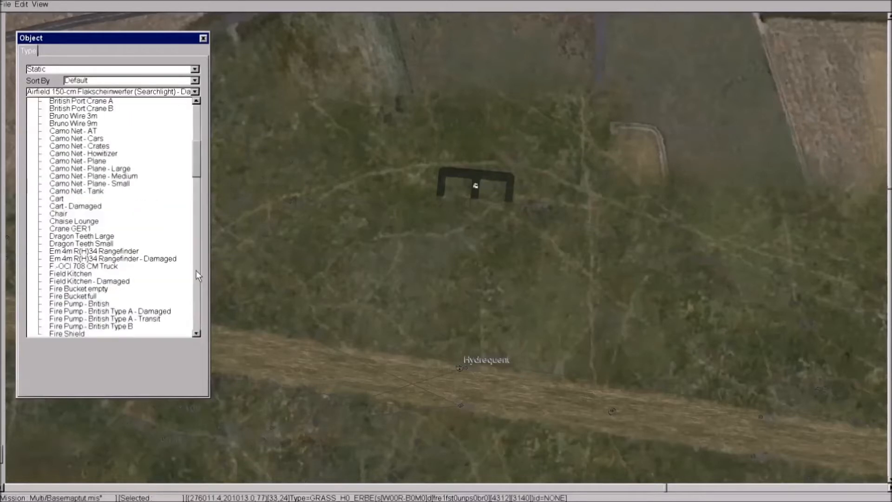
{"action": "left_click", "coordinate": [94, 176]}
Step: Place the camo net over the blast pen's western bay, rotated to match the pen, and check it in 3D
{"action": "scroll", "coordinate": [451, 181], "scroll_direction": "down", "scroll_amount": 2}
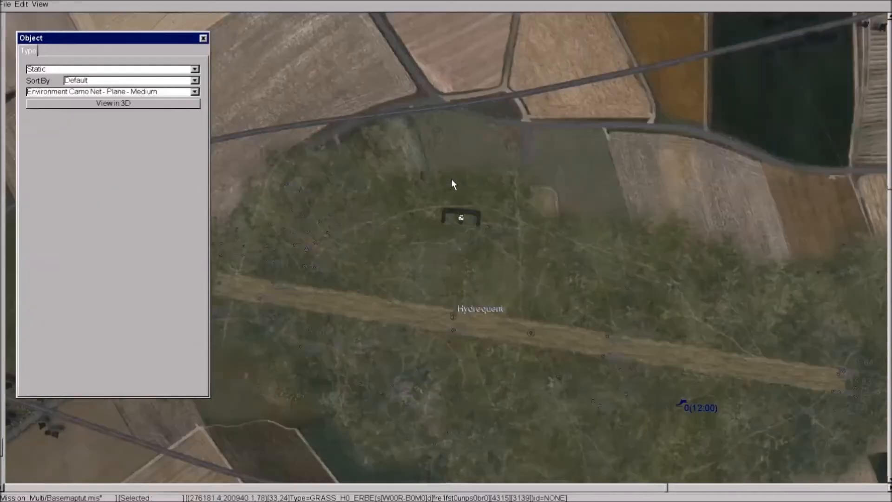
{"action": "scroll", "coordinate": [452, 184], "scroll_direction": "up", "scroll_amount": 5}
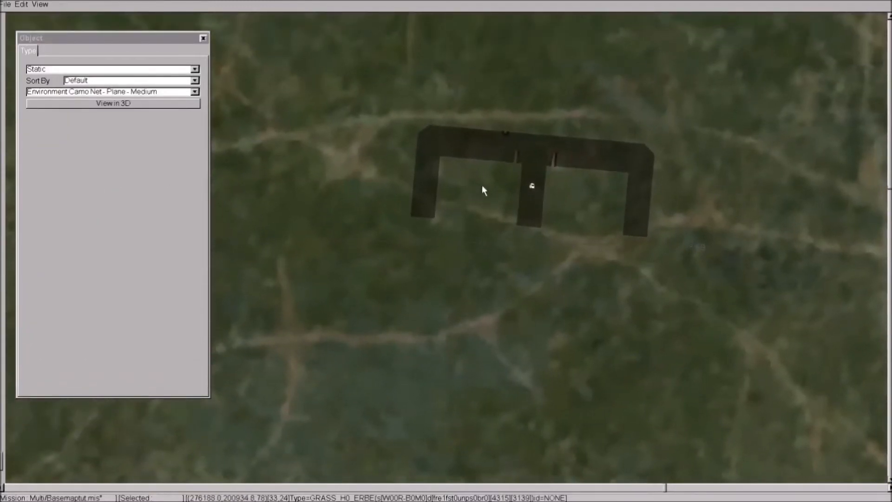
{"action": "left_click", "coordinate": [482, 185]}
{"action": "left_click_drag", "start_coordinate": [481, 185], "coordinate": [480, 178]}
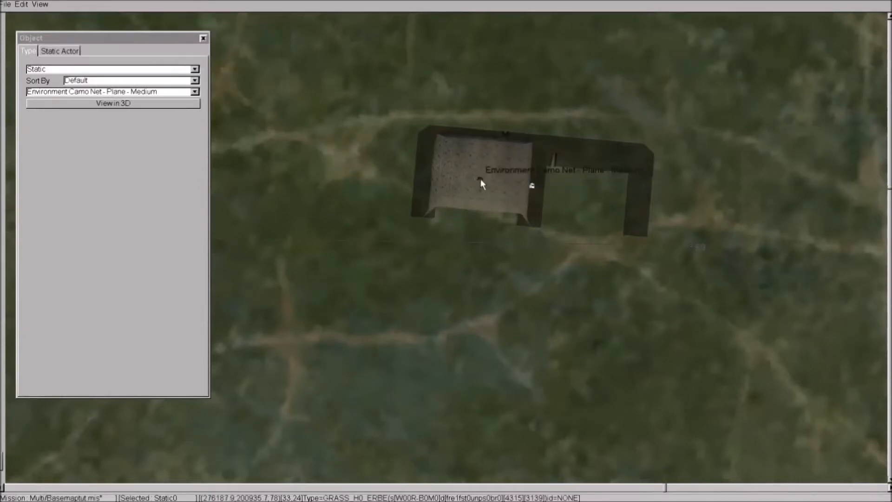
{"action": "key", "text": "a"}
{"action": "key", "text": "a"}
{"action": "key", "text": "a"}
{"action": "key", "text": "s"}
{"action": "key", "text": "s"}
{"action": "key", "text": "s"}
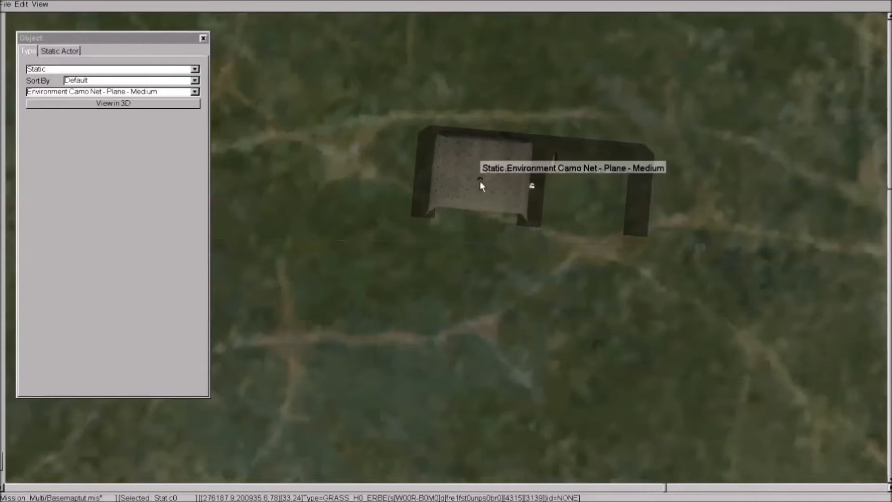
{"action": "key", "text": "e"}
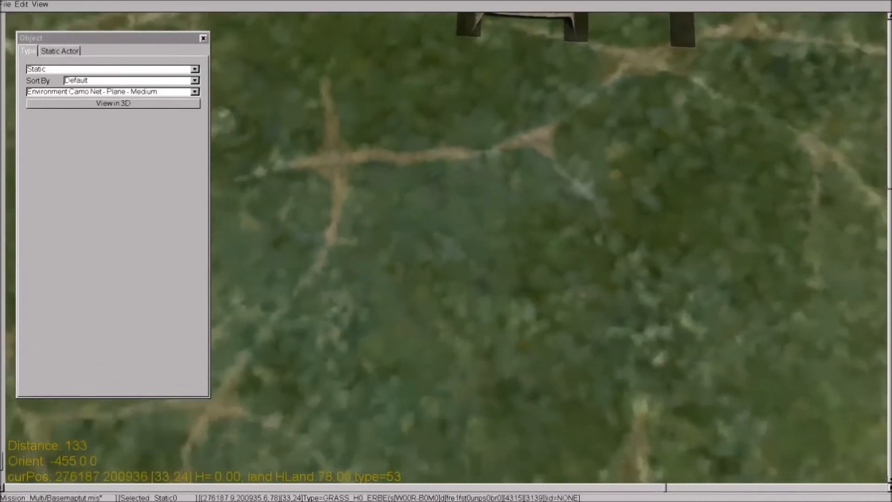
{"action": "key", "text": "e"}
Step: Cover the blast pen's eastern bay with a second Camo Net - Plane - Medium, check it in 3D and unselect it
{"action": "left_click_drag", "start_coordinate": [695, 95], "coordinate": [521, 319]}
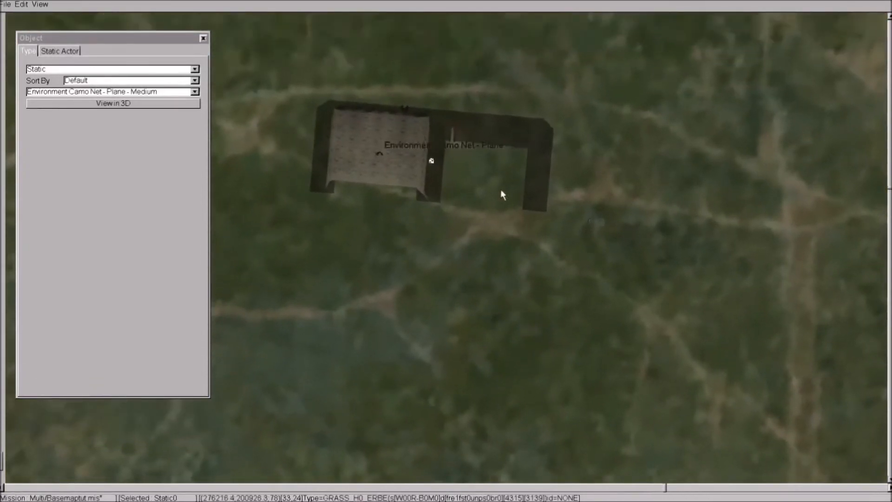
{"action": "left_click", "coordinate": [486, 163]}
{"action": "left_click_drag", "start_coordinate": [486, 164], "coordinate": [487, 163]}
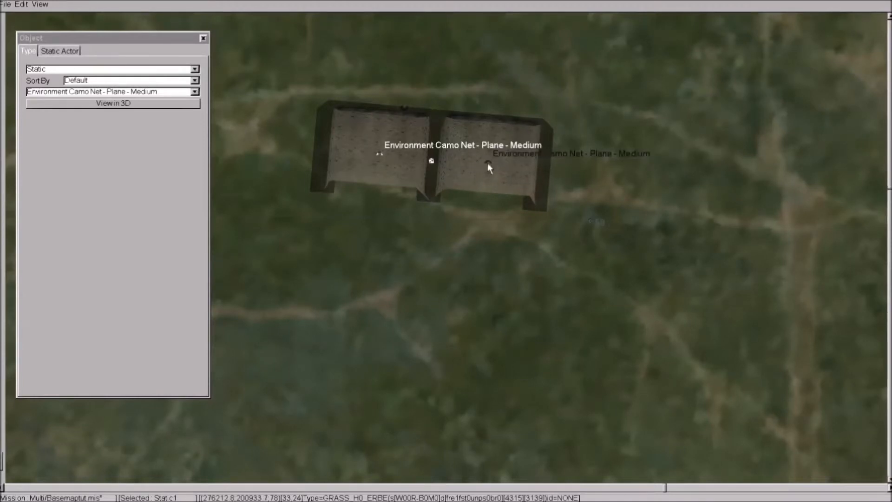
{"action": "key", "text": "e"}
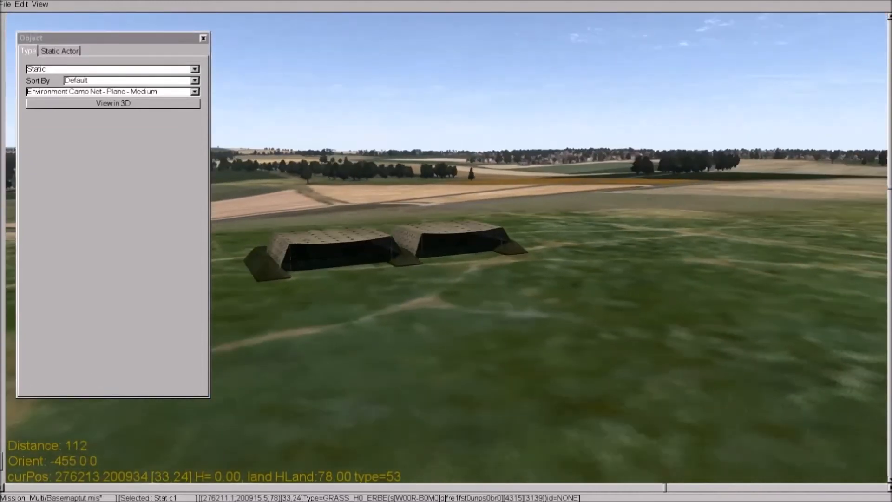
{"action": "key", "text": "e"}
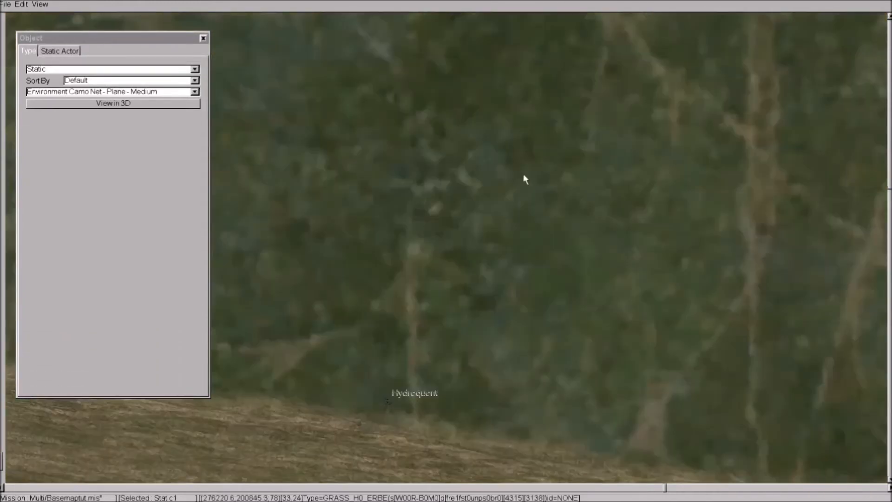
{"action": "scroll", "coordinate": [456, 171], "scroll_direction": "down", "scroll_amount": 4}
{"action": "left_click_drag", "start_coordinate": [455, 170], "coordinate": [464, 216]}
{"action": "right_click", "coordinate": [447, 236]}
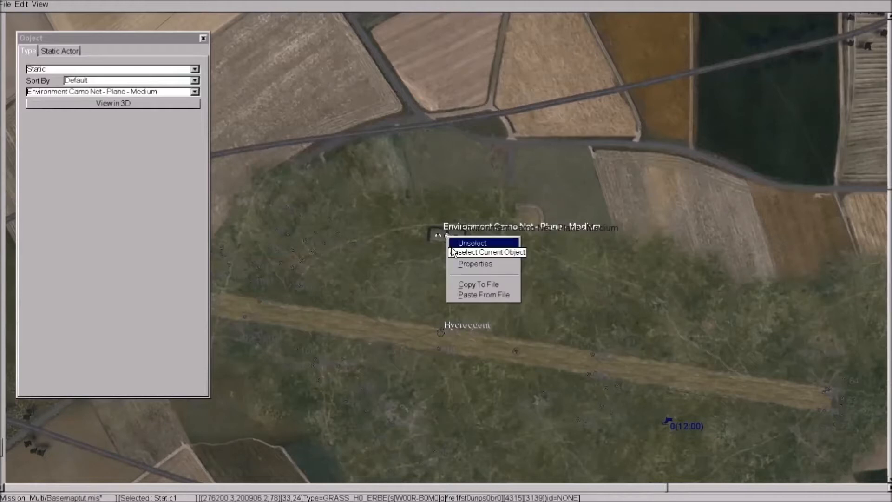
{"action": "left_click", "coordinate": [451, 241]}
Step: Show the object's 3D preview and choose the static aircraft Bf 109 E-4
{"action": "scroll", "coordinate": [436, 260], "scroll_direction": "up", "scroll_amount": 3}
{"action": "scroll", "coordinate": [436, 263], "scroll_direction": "up", "scroll_amount": 3}
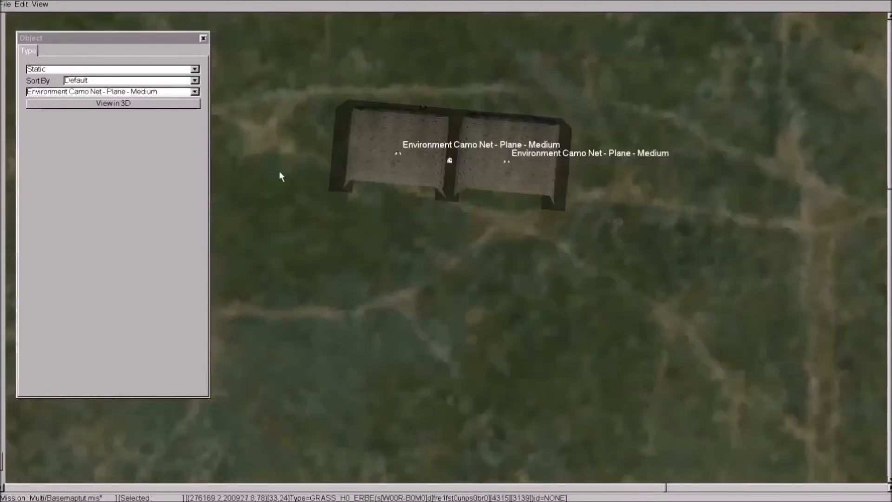
{"action": "left_click", "coordinate": [197, 103]}
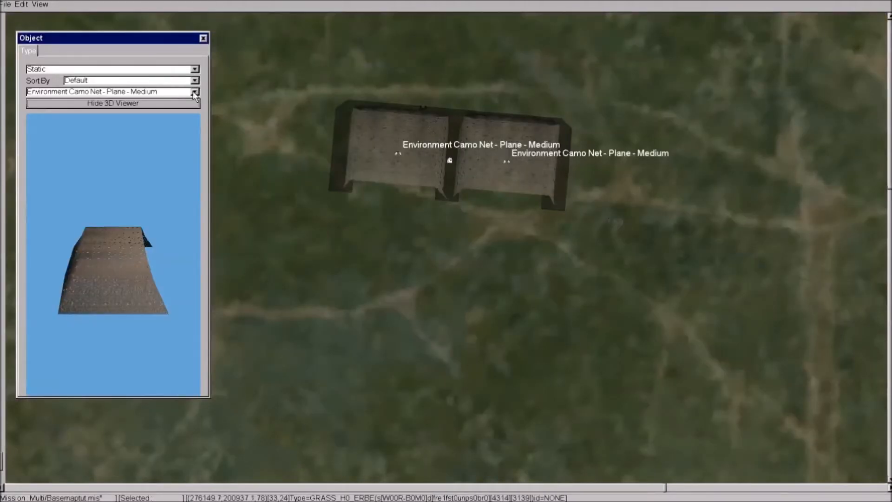
{"action": "left_click", "coordinate": [196, 89]}
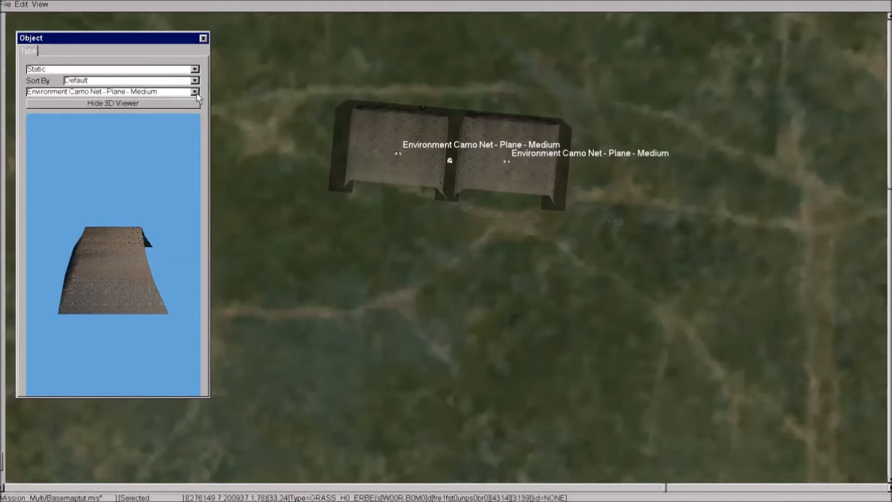
{"action": "scroll", "coordinate": [197, 110], "scroll_direction": "up", "scroll_amount": 15}
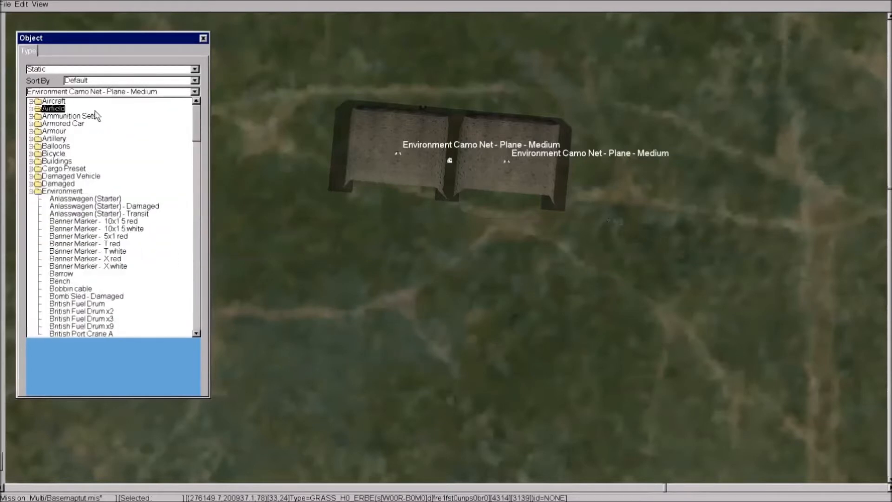
{"action": "left_click", "coordinate": [30, 102]}
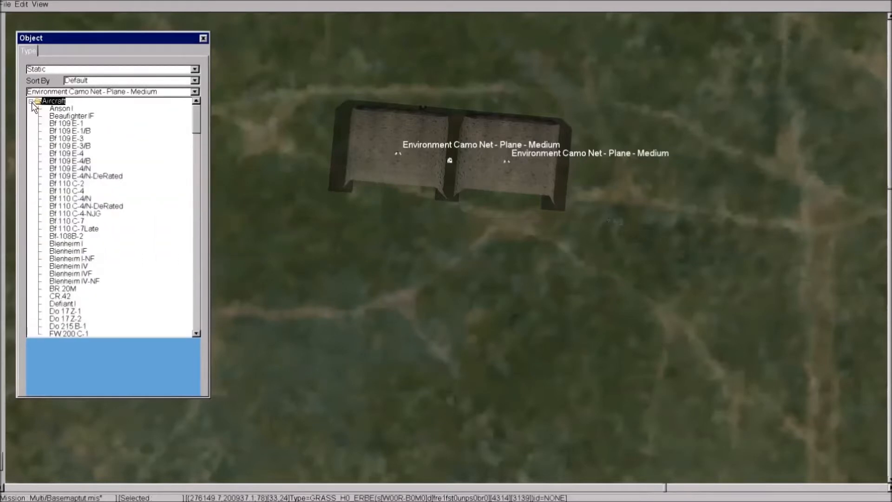
{"action": "left_click", "coordinate": [75, 155]}
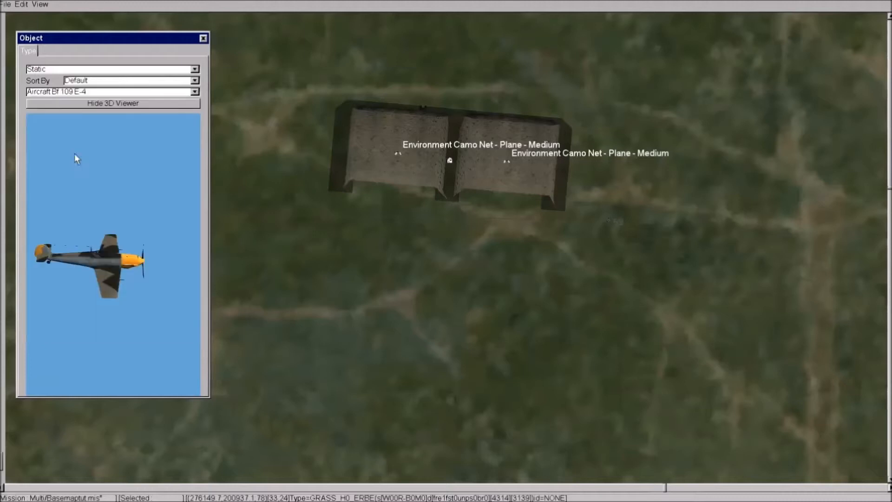
Step: Park the static Bf 109 E-4 under the net in the blast pen's eastern bay, check it in 3D and unselect it
{"action": "left_click", "coordinate": [490, 241]}
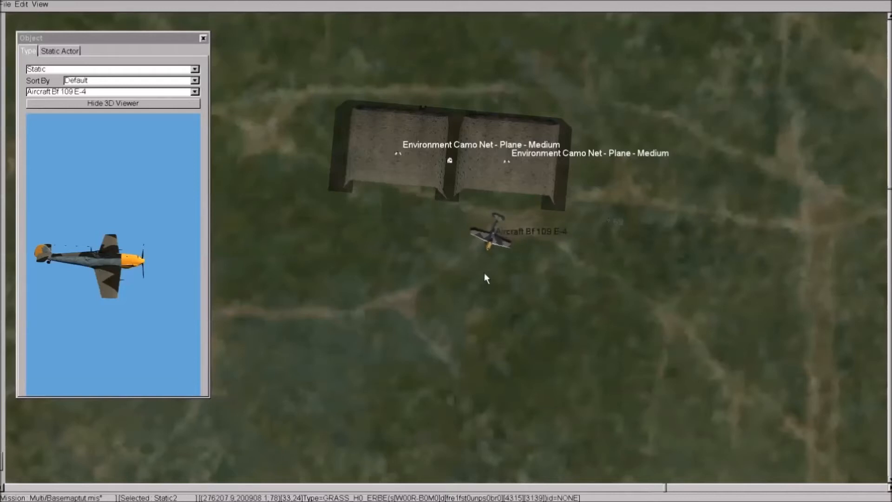
{"action": "left_click_drag", "start_coordinate": [491, 245], "coordinate": [503, 184]}
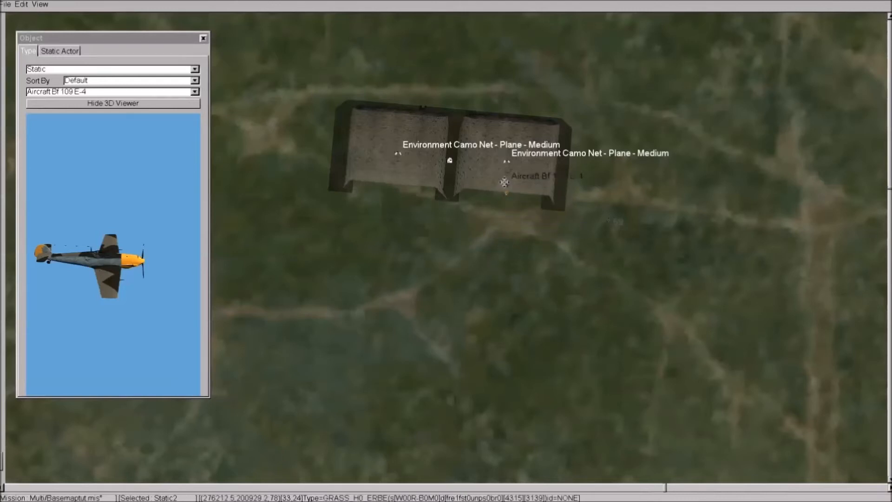
{"action": "key", "text": "Return"}
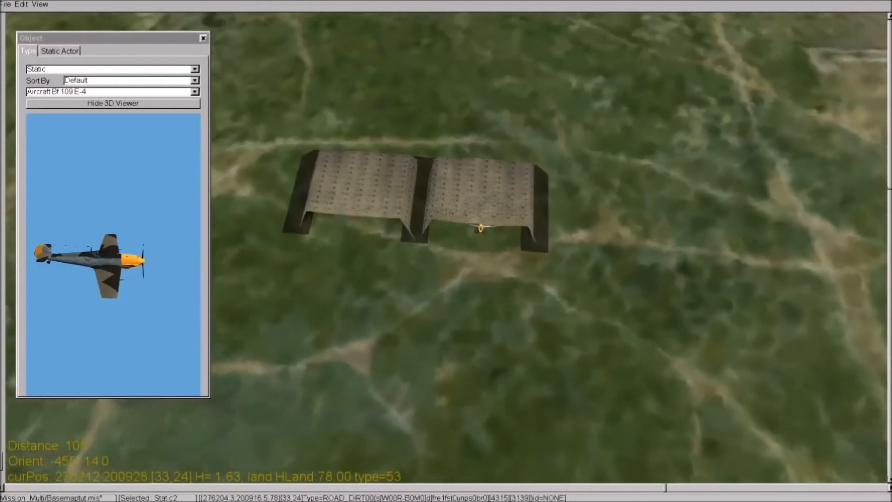
{"action": "middle_click_drag", "start_coordinate": [446, 251], "coordinate": [497, 335]}
{"action": "left_click_drag", "start_coordinate": [456, 260], "coordinate": [456, 135]}
{"action": "key", "text": "e"}
{"action": "left_click_drag", "start_coordinate": [419, 173], "coordinate": [440, 274]}
{"action": "left_click_drag", "start_coordinate": [445, 99], "coordinate": [443, 346]}
{"action": "right_click", "coordinate": [445, 290]}
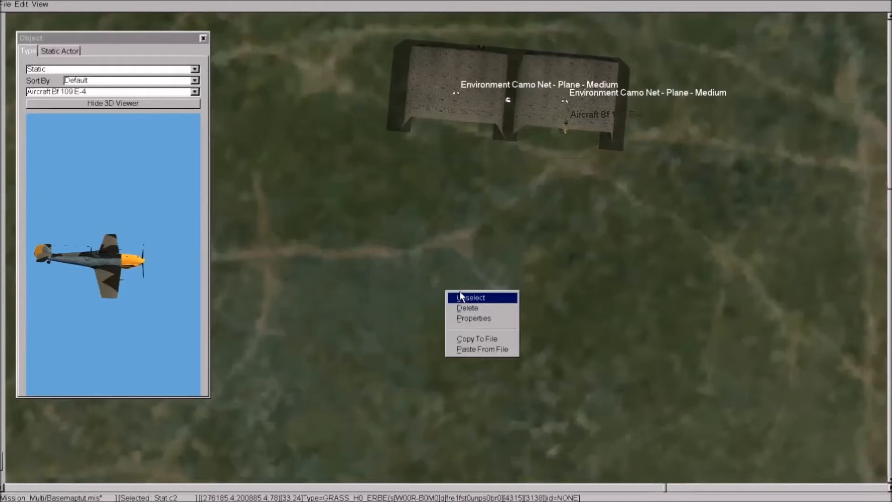
{"action": "left_click", "coordinate": [459, 292]}
{"action": "scroll", "coordinate": [458, 292], "scroll_direction": "down", "scroll_amount": 2}
{"action": "right_click", "coordinate": [407, 261]}
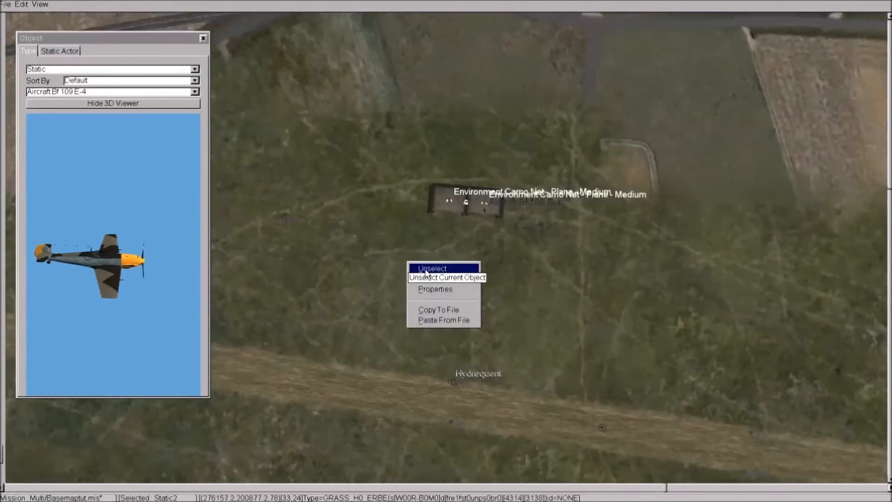
{"action": "left_click", "coordinate": [426, 269]}
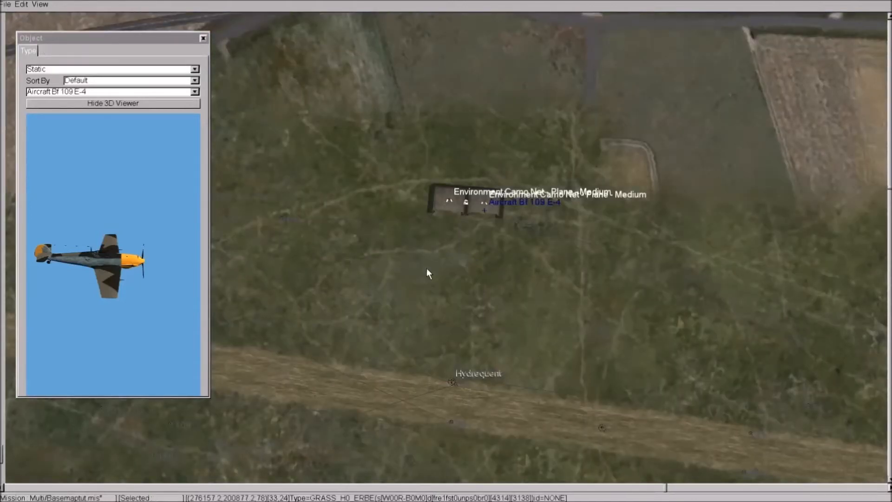
{"action": "left_click", "coordinate": [203, 38]}
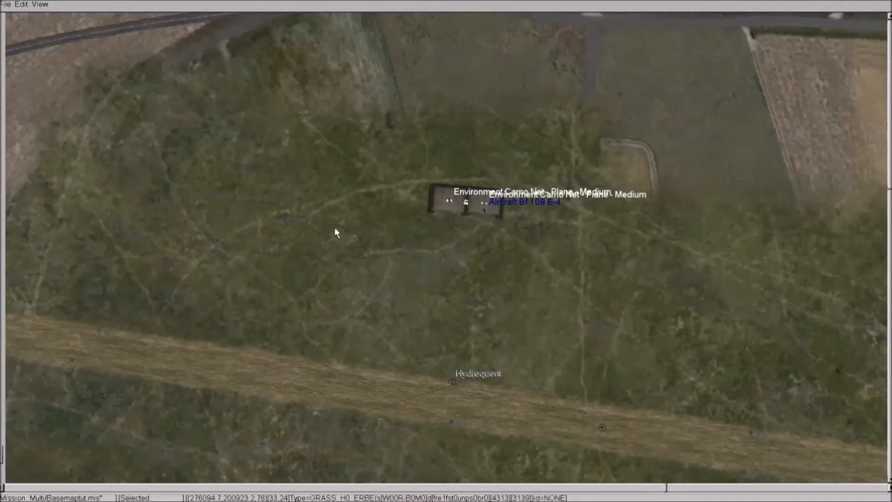
{"action": "left_click", "coordinate": [41, 5]}
{"action": "left_click", "coordinate": [65, 17]}
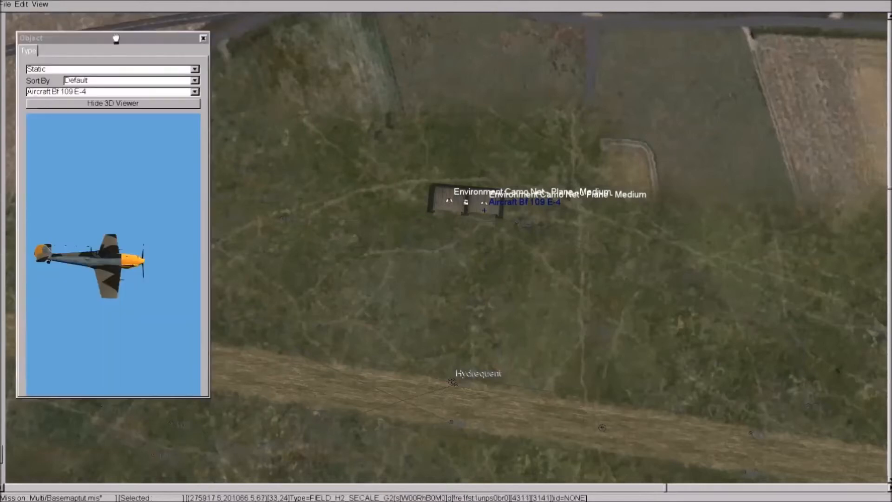
Step: Set the object type to Buildings and choose the Generic Airfield Blast Pen E
{"action": "left_click", "coordinate": [195, 70]}
{"action": "scroll", "coordinate": [194, 87], "scroll_direction": "up", "scroll_amount": 4}
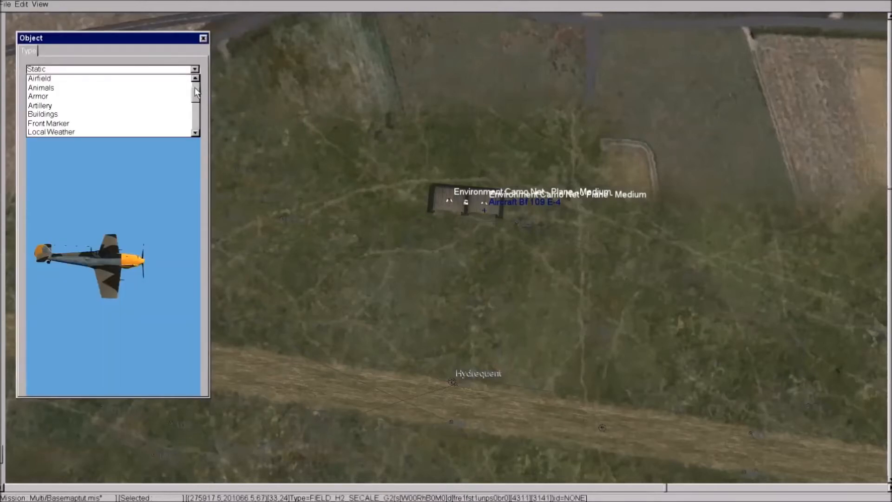
{"action": "left_click", "coordinate": [159, 115]}
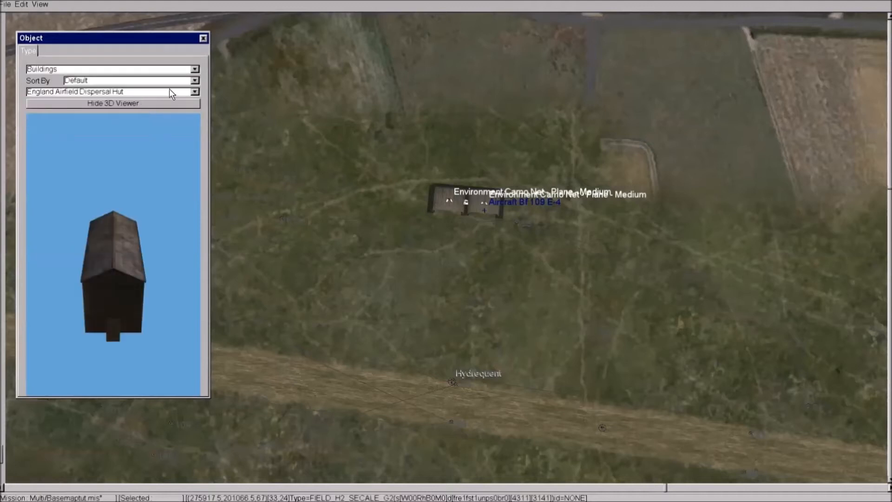
{"action": "left_click", "coordinate": [195, 92]}
{"action": "left_click", "coordinate": [127, 116]}
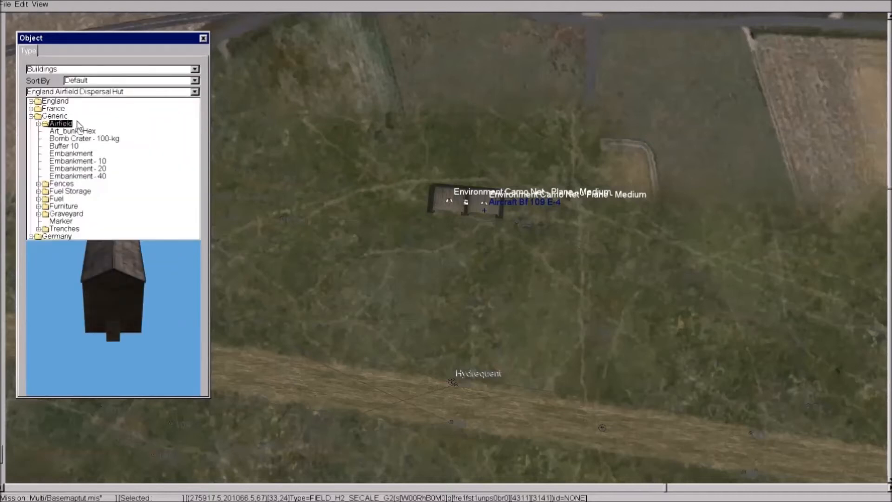
{"action": "left_click", "coordinate": [78, 124]}
{"action": "left_click", "coordinate": [109, 168]}
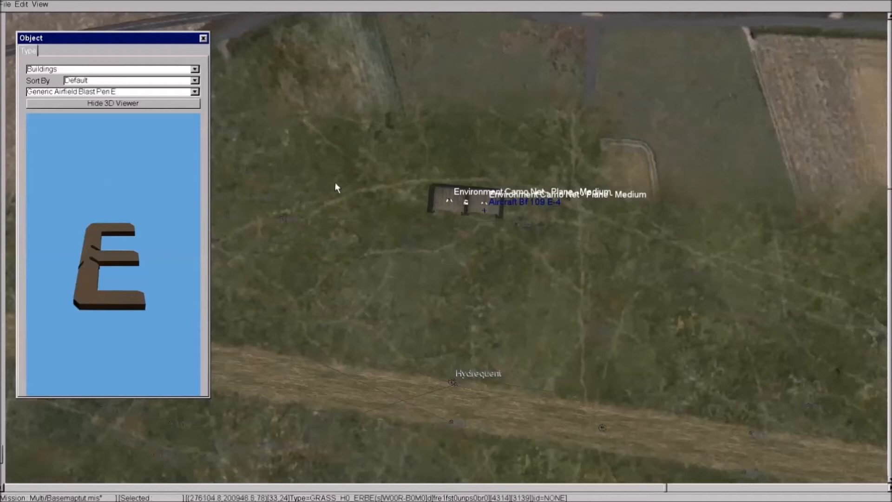
Step: Place a second Blast Pen E just west of the first, roughly in line with it, and unselect it
{"action": "left_click", "coordinate": [376, 193]}
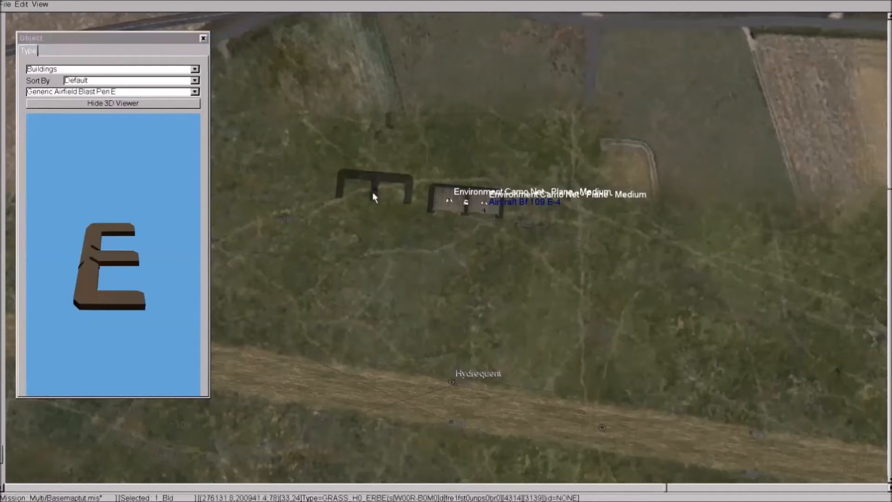
{"action": "left_click_drag", "start_coordinate": [375, 189], "coordinate": [374, 195]}
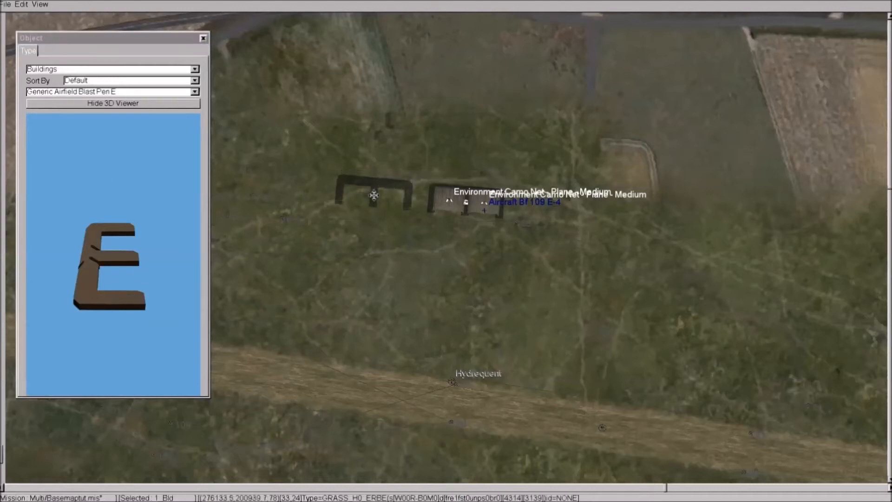
{"action": "right_click", "coordinate": [372, 241]}
{"action": "left_click", "coordinate": [386, 225]}
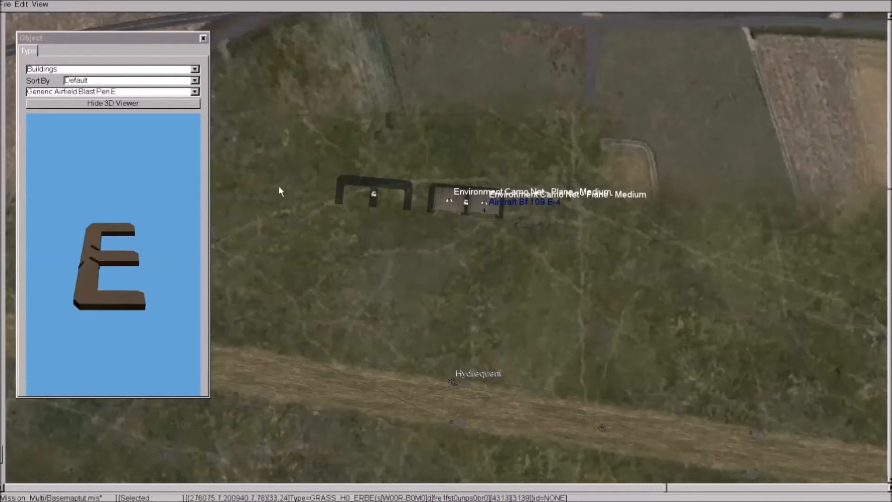
Step: Set the object type to Static and choose Environment Camo Net - Plane - Medium
{"action": "left_click", "coordinate": [195, 70]}
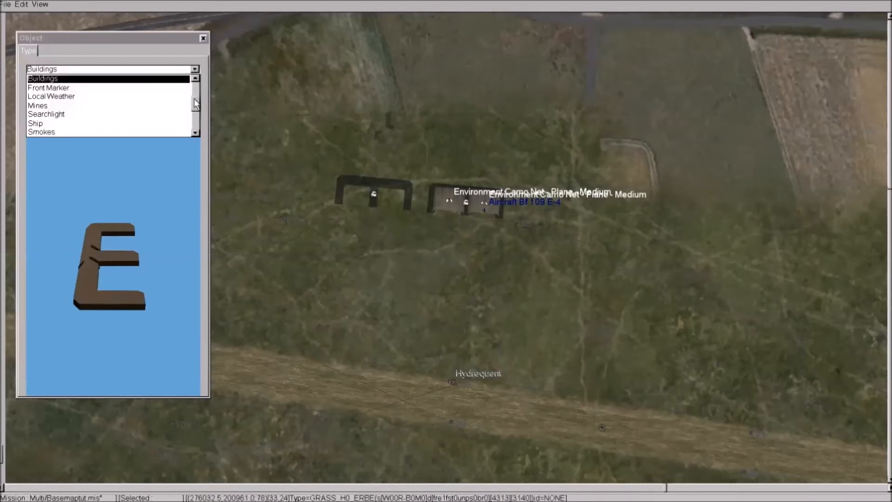
{"action": "scroll", "coordinate": [197, 118], "scroll_direction": "down", "scroll_amount": 2}
{"action": "left_click", "coordinate": [175, 122]}
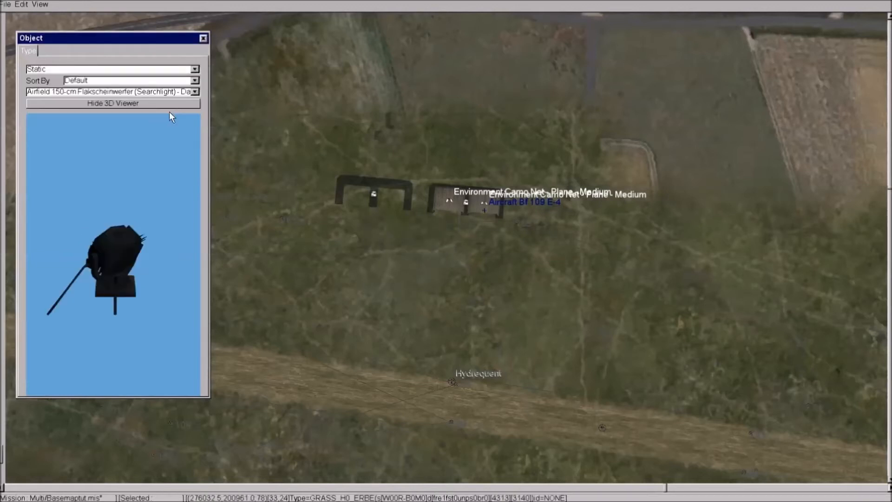
{"action": "left_click", "coordinate": [196, 92]}
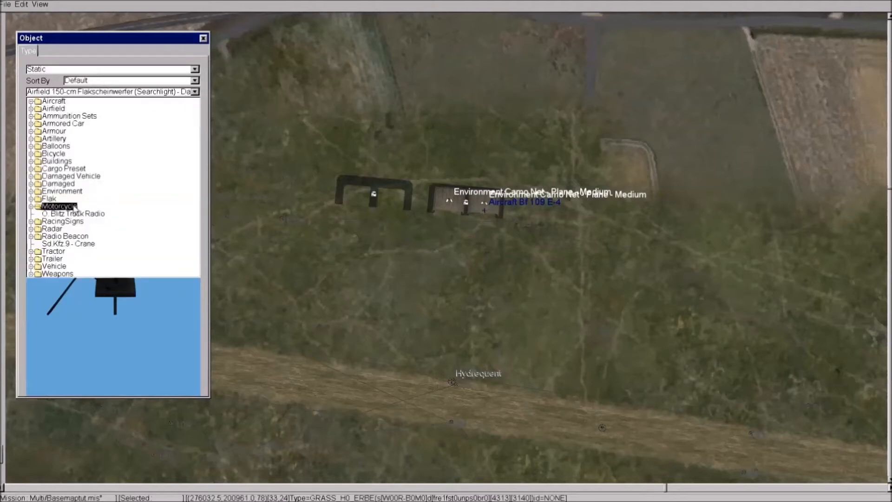
{"action": "left_click", "coordinate": [46, 194]}
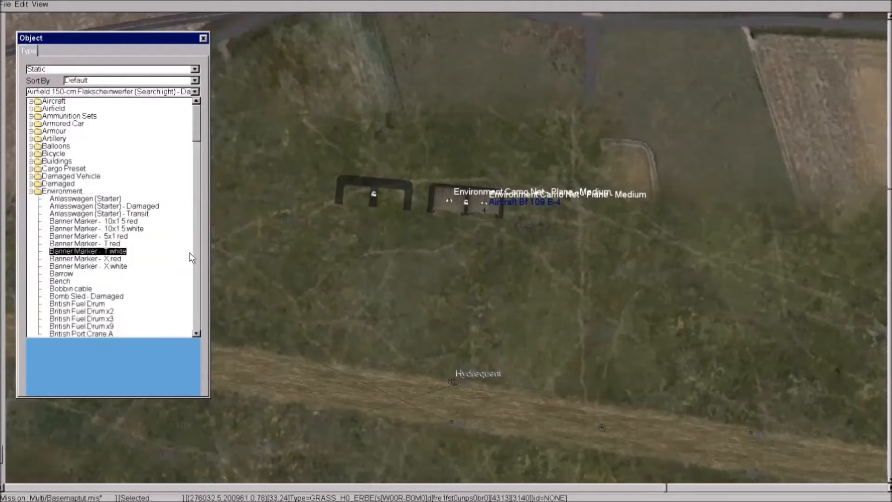
{"action": "left_click", "coordinate": [199, 261]}
{"action": "left_click", "coordinate": [93, 175]}
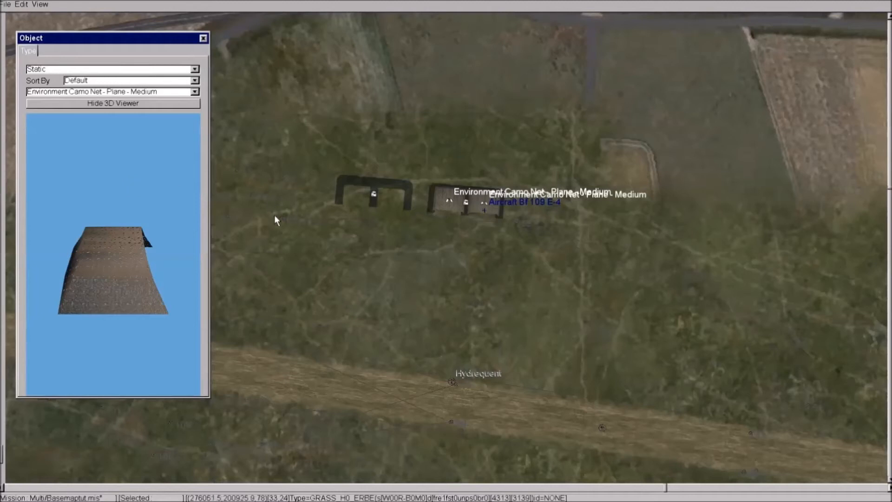
Step: Cover both bays of the western blast pen with Camo Net - Plane - Medium objects, check them in 3D and unselect the net
{"action": "scroll", "coordinate": [274, 215], "scroll_direction": "down", "scroll_amount": 2}
{"action": "scroll", "coordinate": [274, 215], "scroll_direction": "up", "scroll_amount": 5}
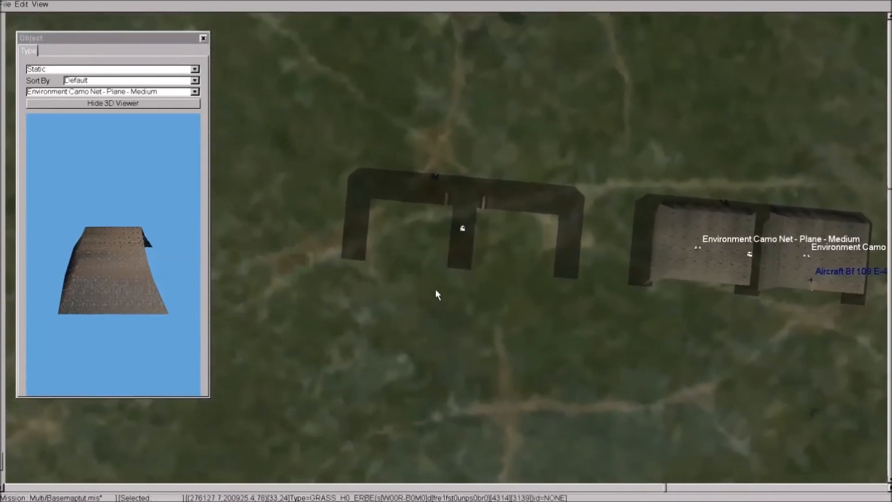
{"action": "key", "text": "Insert"}
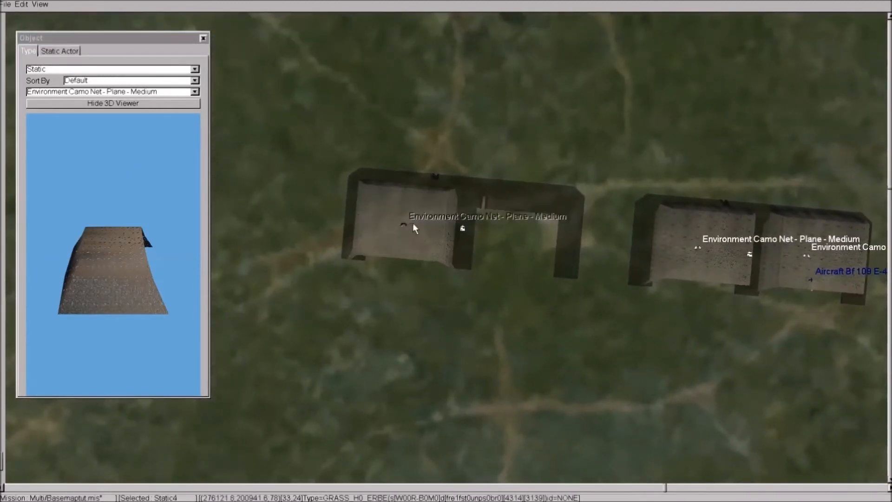
{"action": "left_click_drag", "start_coordinate": [411, 223], "coordinate": [518, 226]}
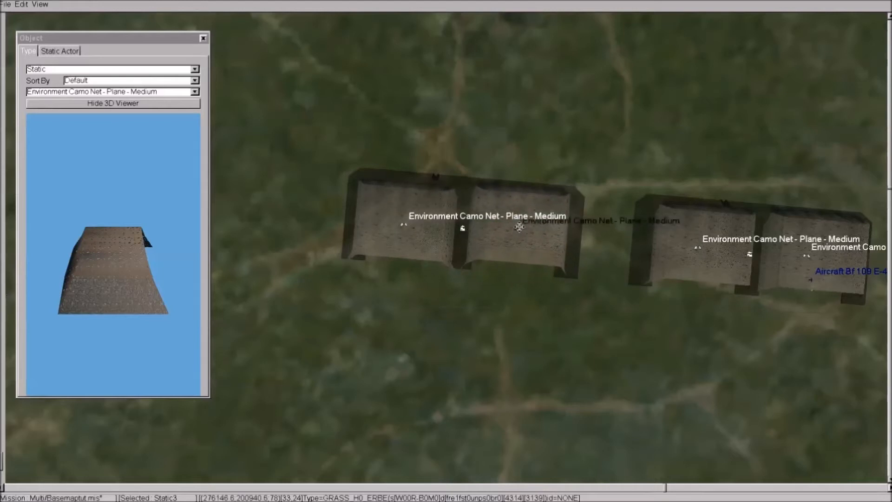
{"action": "left_click", "coordinate": [404, 227]}
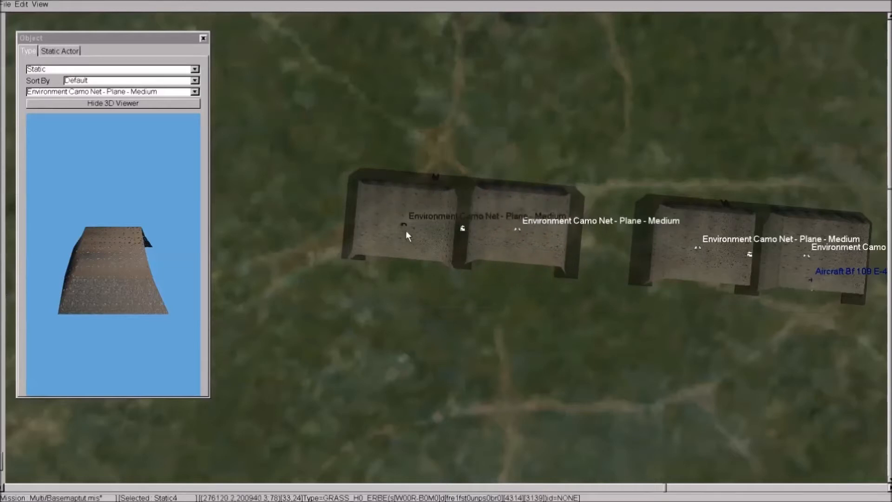
{"action": "left_click_drag", "start_coordinate": [404, 226], "coordinate": [407, 220]}
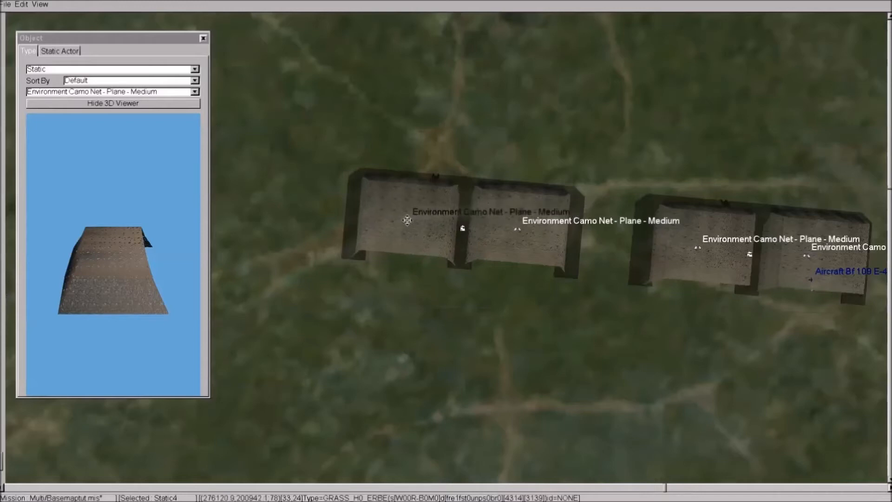
{"action": "key", "text": "e"}
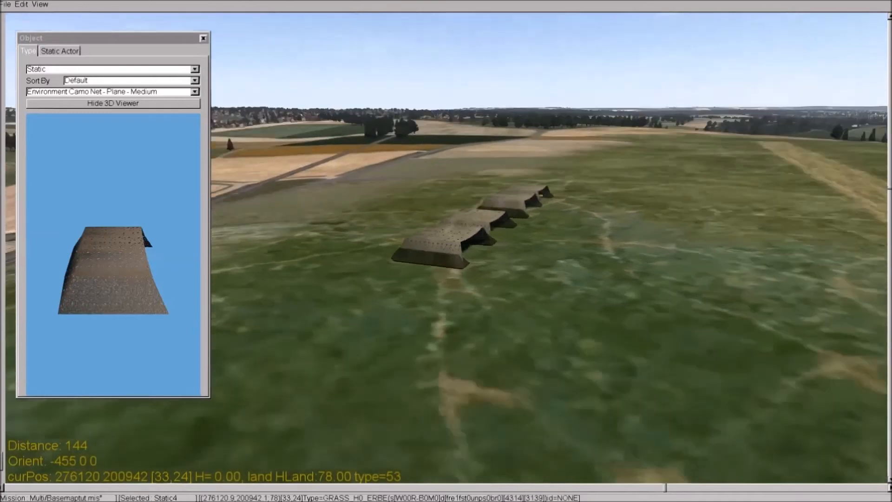
{"action": "key", "text": "e"}
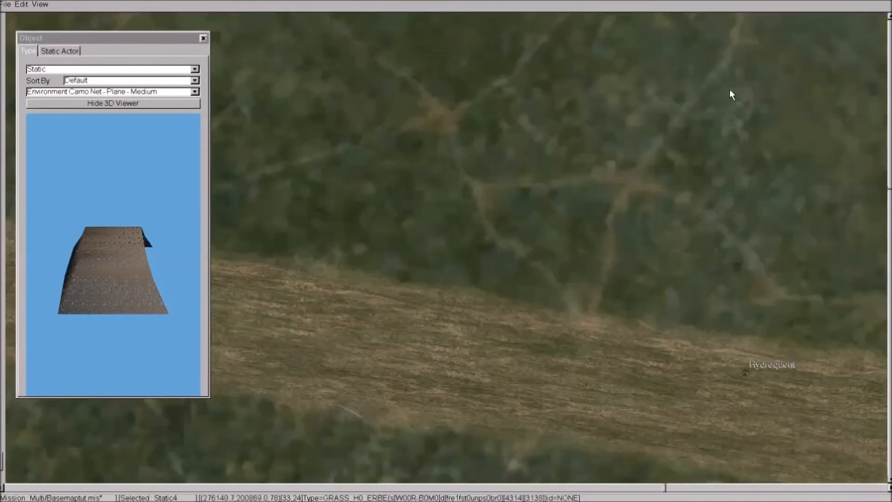
{"action": "right_click_drag", "start_coordinate": [729, 89], "coordinate": [623, 269]}
{"action": "right_click_drag", "start_coordinate": [507, 156], "coordinate": [458, 249]}
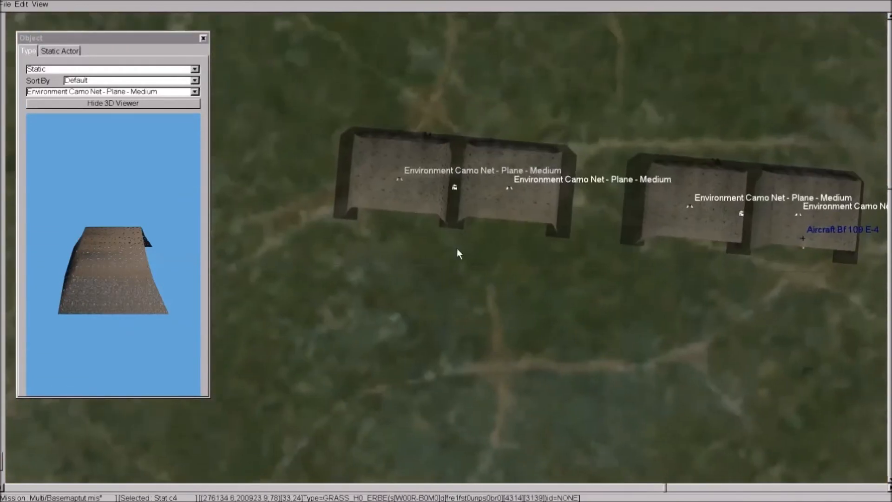
{"action": "right_click", "coordinate": [398, 177]}
{"action": "left_click", "coordinate": [418, 158]}
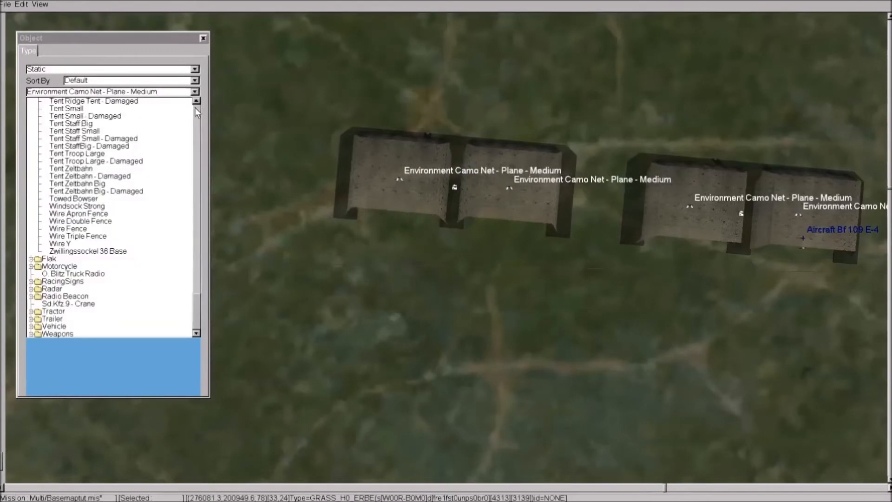
Step: Choose the static aircraft Bf 109 E-4 as the next object to place
{"action": "left_click", "coordinate": [194, 107]}
{"action": "double_click", "coordinate": [84, 103]}
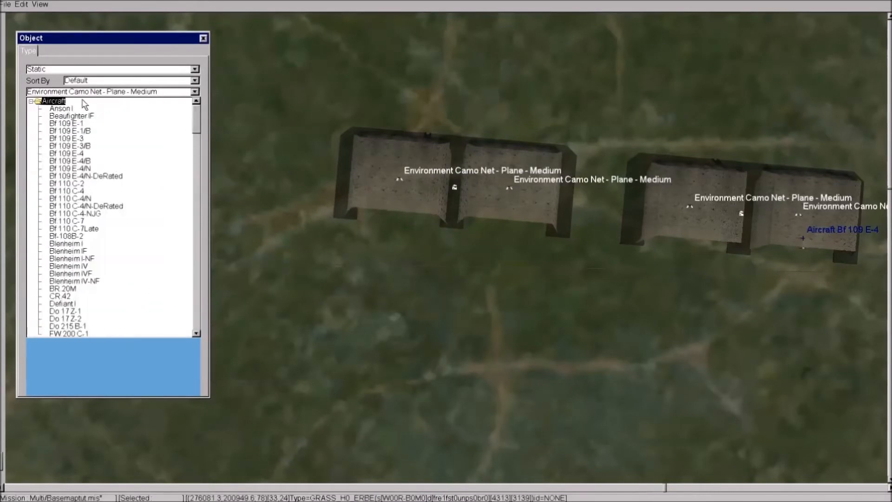
{"action": "left_click", "coordinate": [82, 153]}
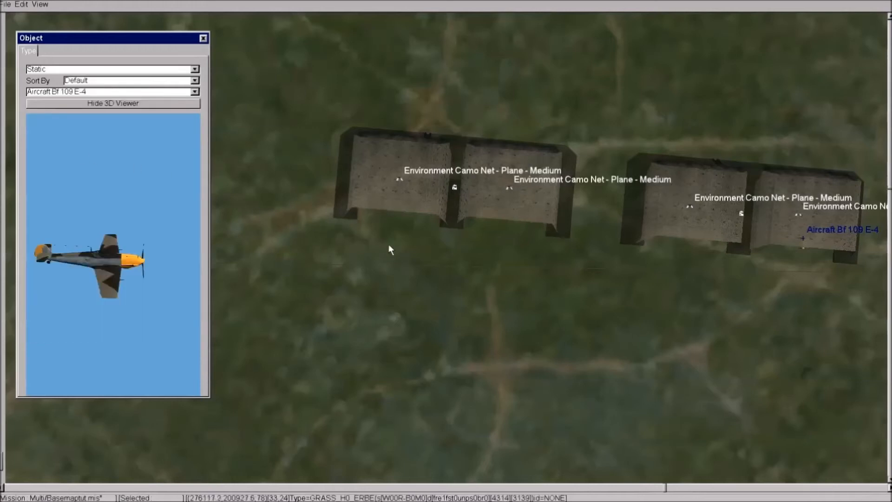
Step: Place the Bf 109 E-4 in front of the western blast pen's west bay, rotated slightly with its nose facing away, and inspect it in 3D
{"action": "left_click", "coordinate": [395, 233]}
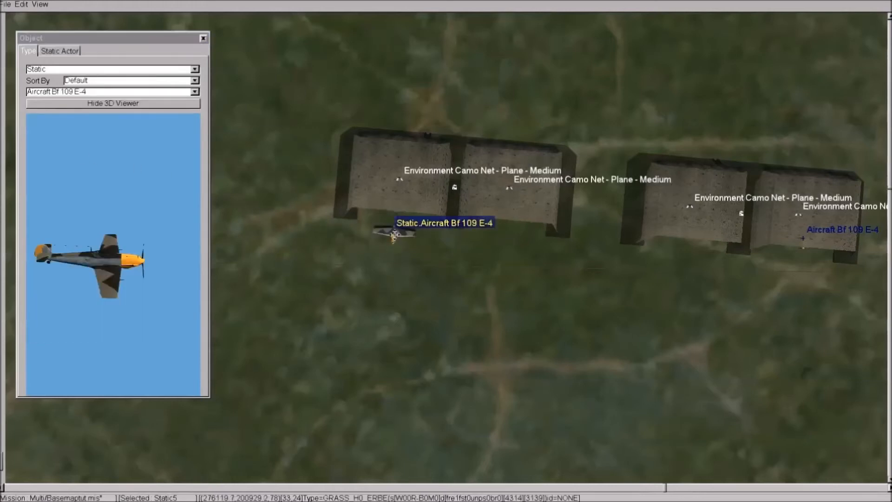
{"action": "key", "text": "a"}
{"action": "key", "text": "a"}
{"action": "key", "text": "a"}
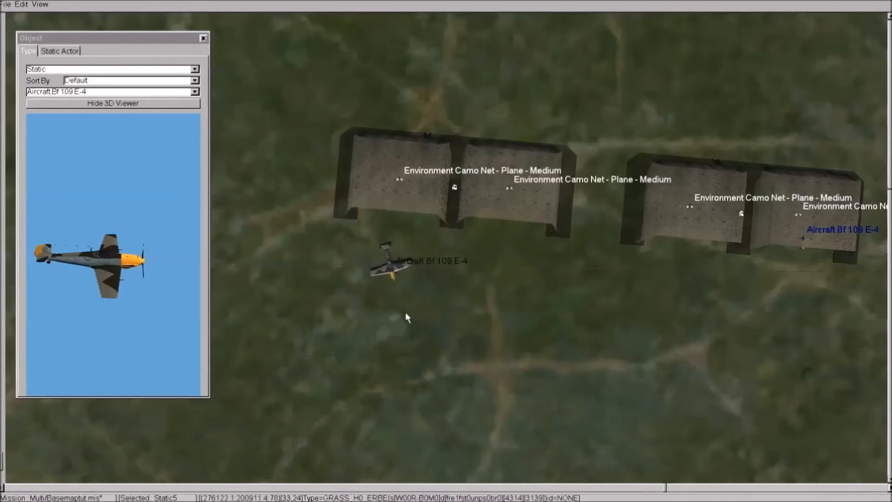
{"action": "key", "text": "space"}
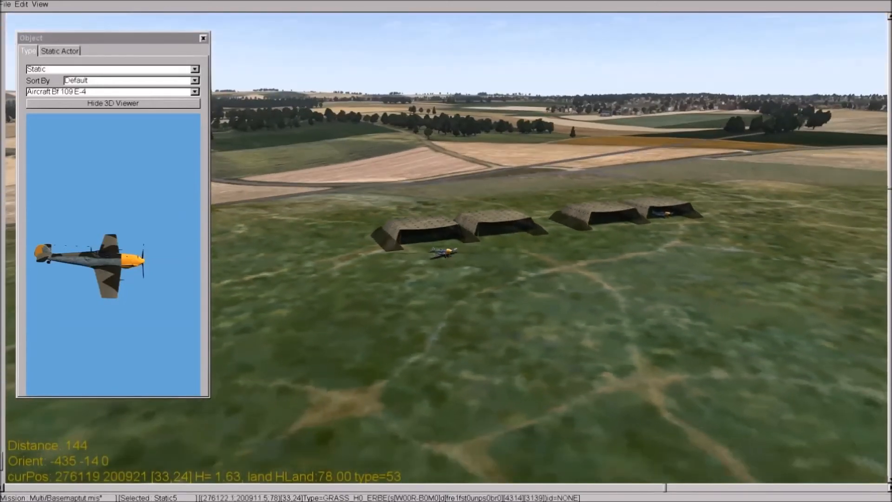
{"action": "scroll", "coordinate": [446, 251], "scroll_direction": "up", "scroll_amount": 6}
{"action": "left_click_drag", "start_coordinate": [445, 251], "coordinate": [502, 233], "text": "alt"}
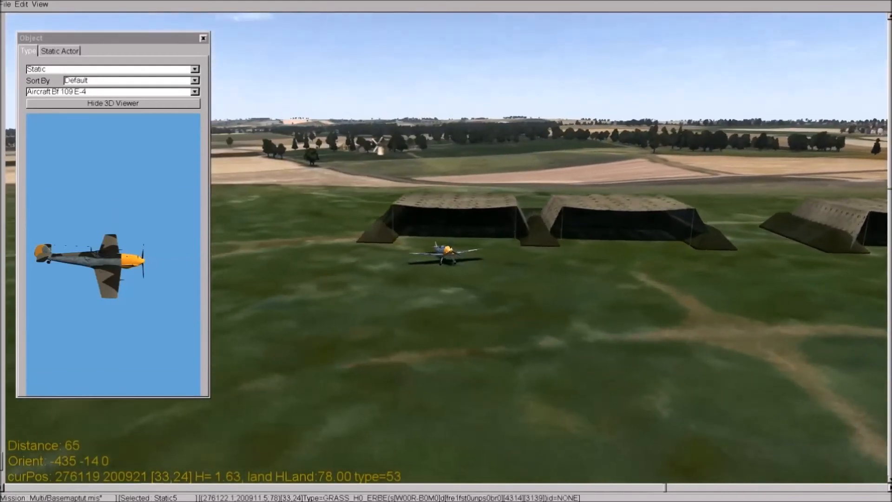
Step: Return to the overhead map and unselect the Bf 109 E-4 placed by the western blast pen
{"action": "key", "text": "space"}
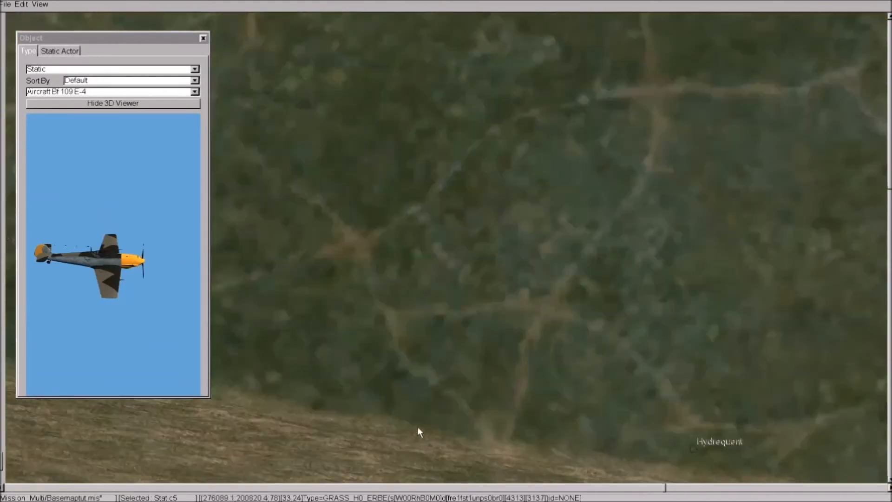
{"action": "left_click_drag", "start_coordinate": [498, 247], "coordinate": [404, 329]}
{"action": "right_click", "coordinate": [404, 329]}
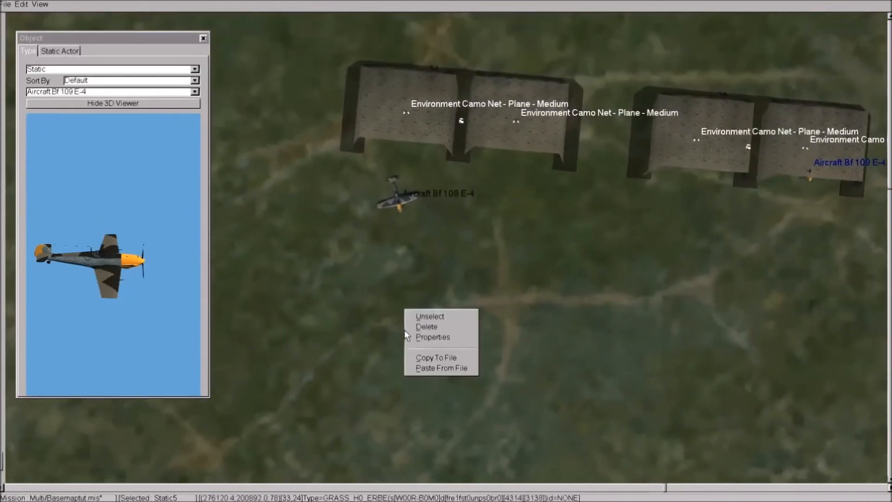
{"action": "left_click", "coordinate": [415, 317]}
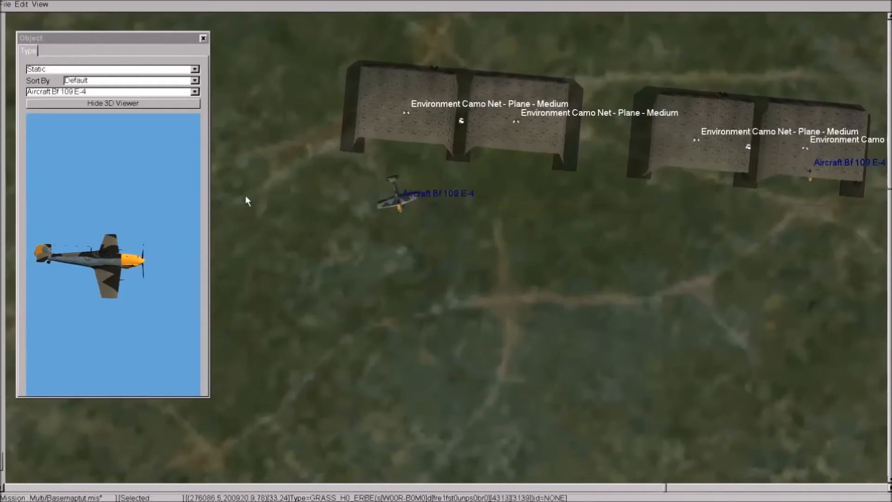
Step: Browse the Train and Artillery object types and the list of available train models, then close the Object window
{"action": "left_click", "coordinate": [195, 69]}
{"action": "left_click", "coordinate": [160, 114]}
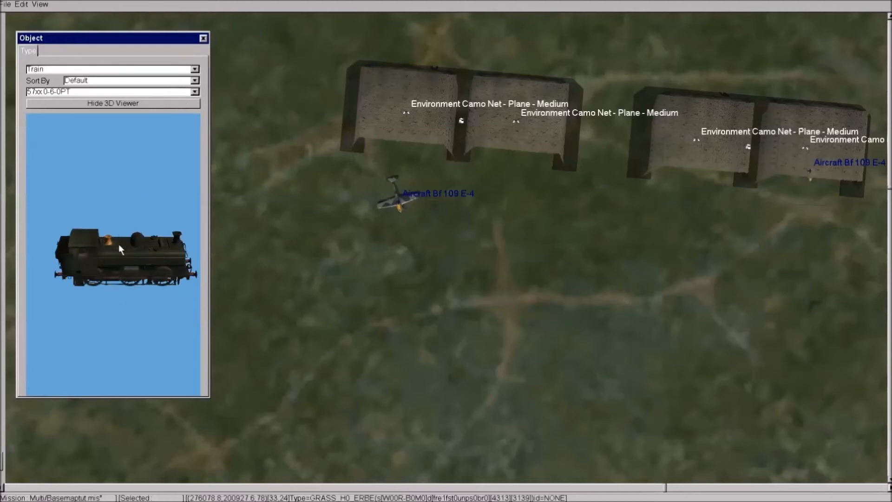
{"action": "left_click", "coordinate": [195, 92]}
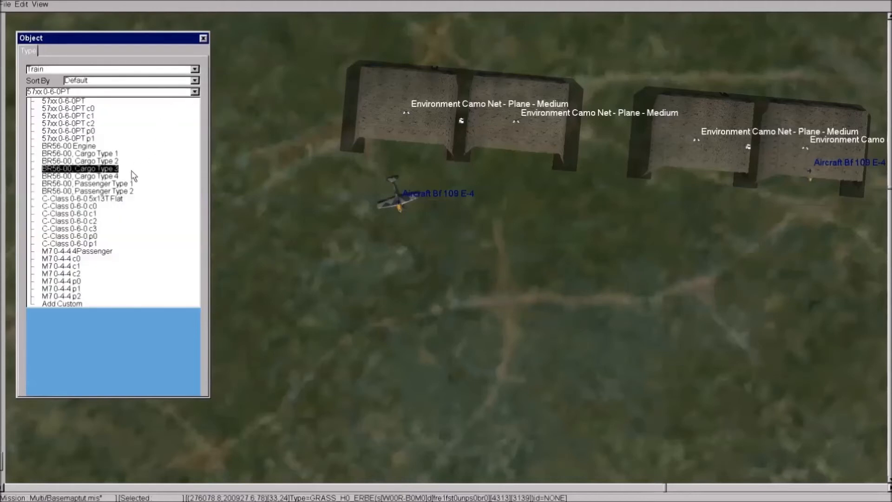
{"action": "left_click", "coordinate": [101, 112]}
{"action": "left_click", "coordinate": [194, 69]}
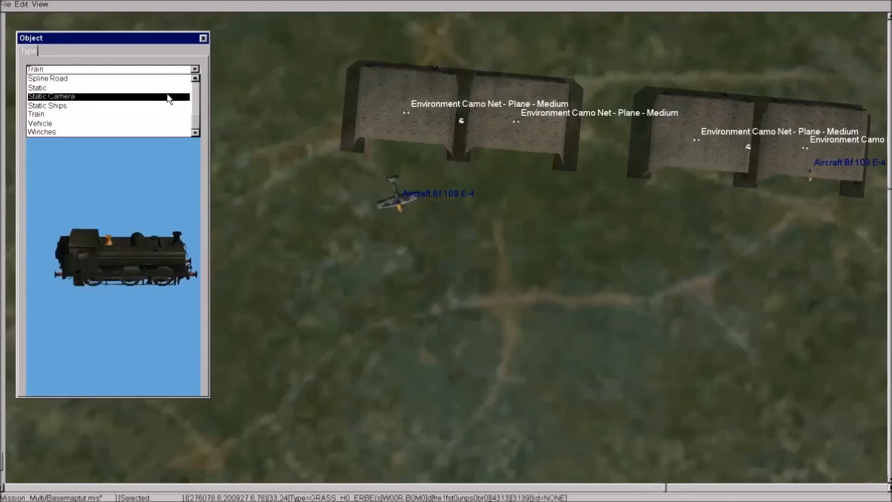
{"action": "left_click", "coordinate": [196, 82]}
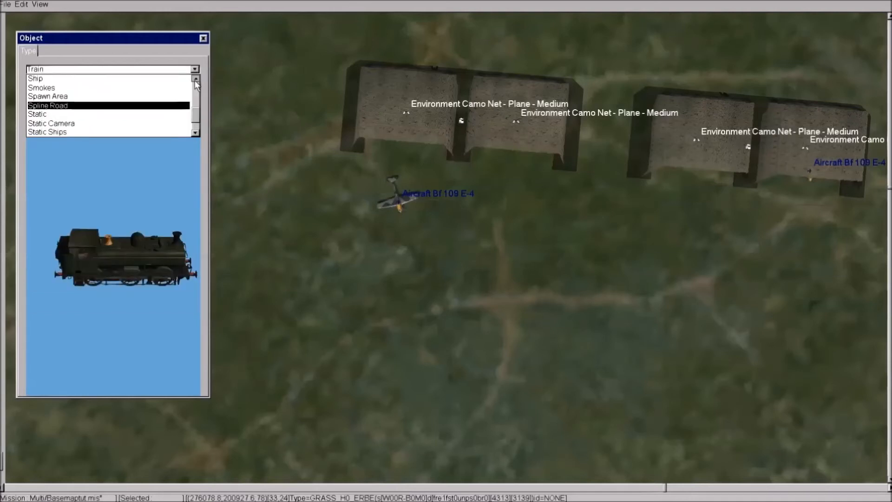
{"action": "left_click", "coordinate": [196, 78]}
{"action": "left_click", "coordinate": [195, 78]}
{"action": "left_click", "coordinate": [169, 96]}
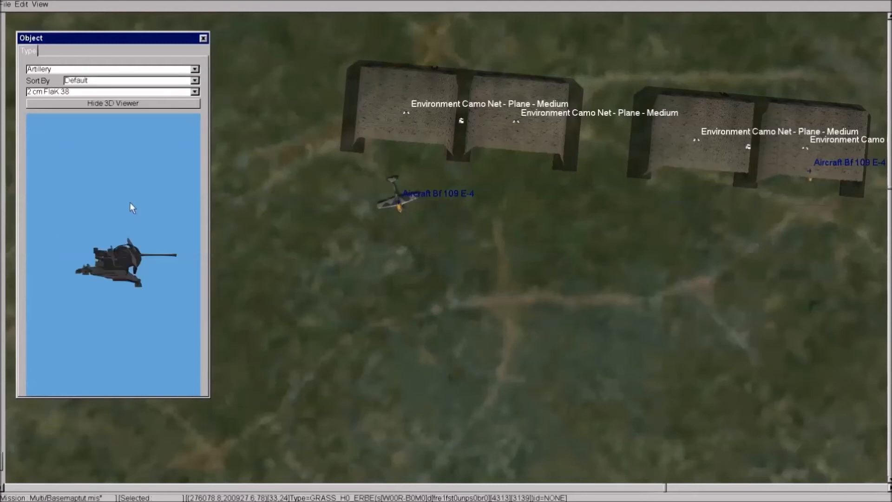
{"action": "left_click", "coordinate": [203, 38]}
Step: Survey the Hydrequent airfield on the map, from the blast pens across the runway to the aircraft spawn waypoint
{"action": "scroll", "coordinate": [213, 218], "scroll_direction": "down", "scroll_amount": 5}
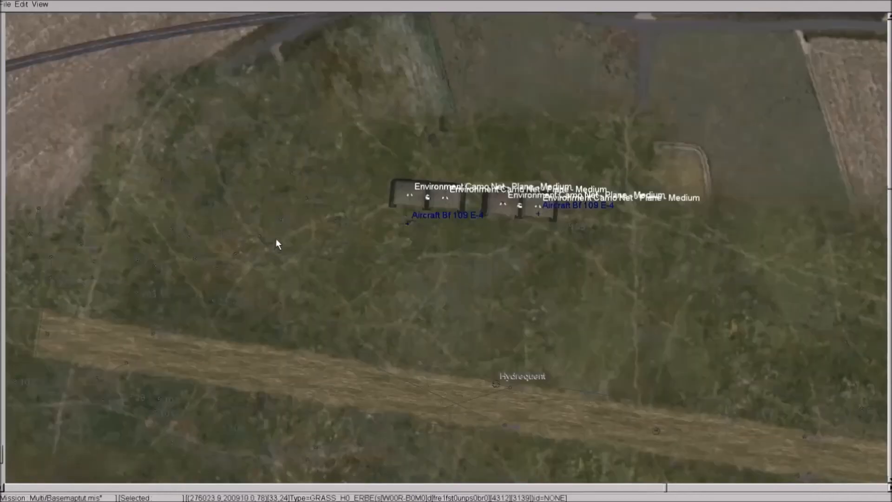
{"action": "left_click_drag", "start_coordinate": [322, 262], "coordinate": [267, 161]}
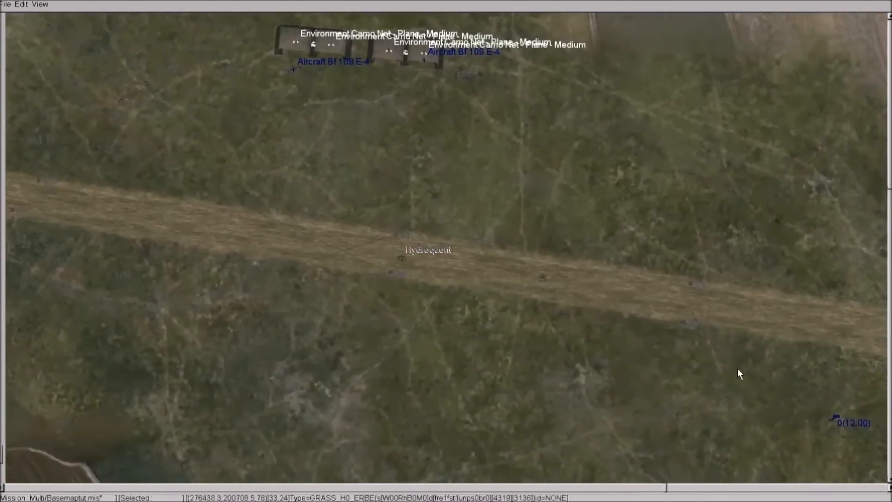
{"action": "left_click_drag", "start_coordinate": [411, 180], "coordinate": [500, 297]}
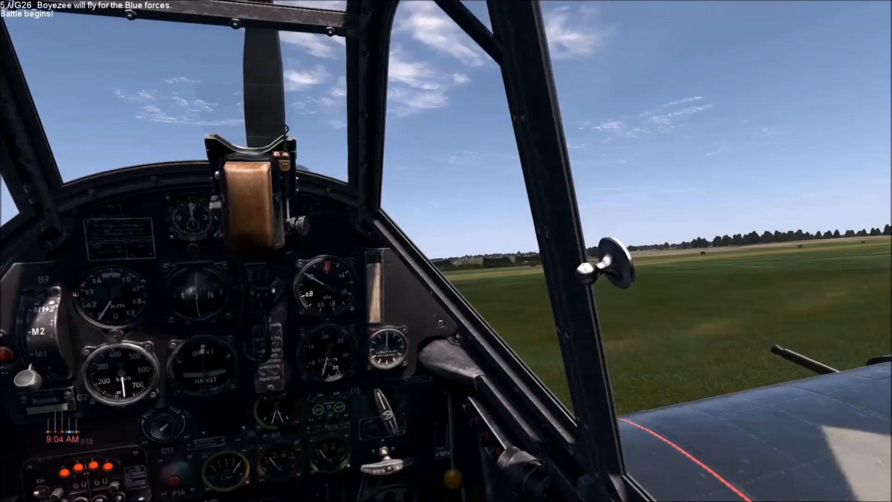
Step: Switch to the external aircraft view in the running mission and look across the airfield toward the blast pens
{"action": "key", "text": "F2"}
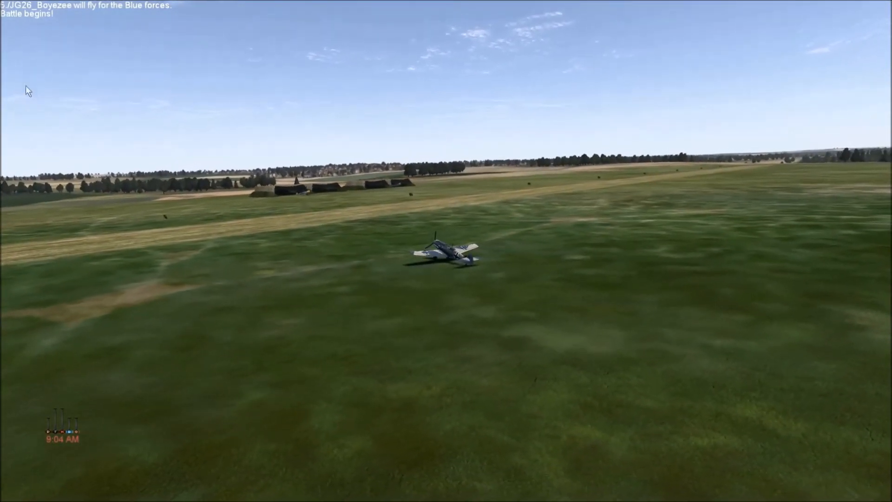
{"action": "right_click", "coordinate": [74, 239]}
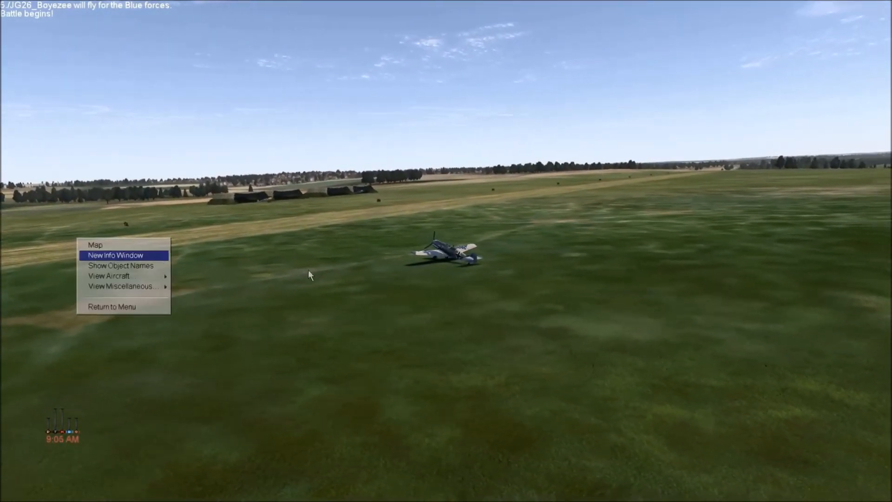
{"action": "left_click", "coordinate": [339, 298]}
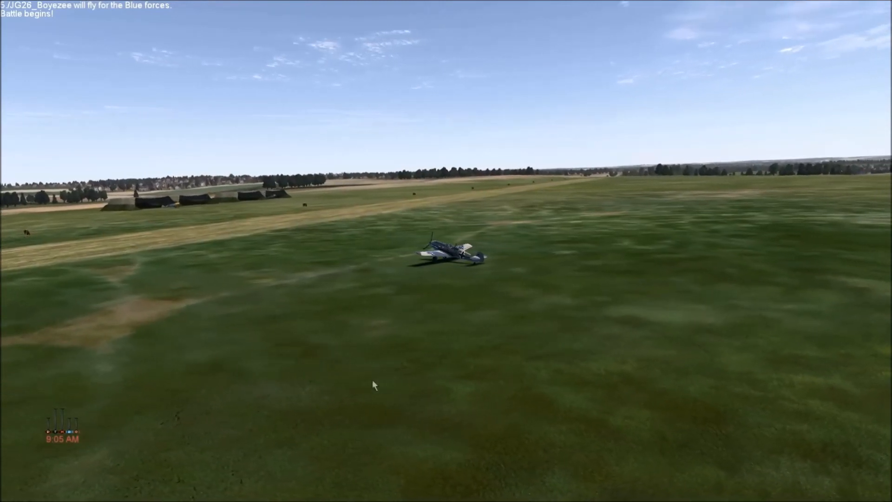